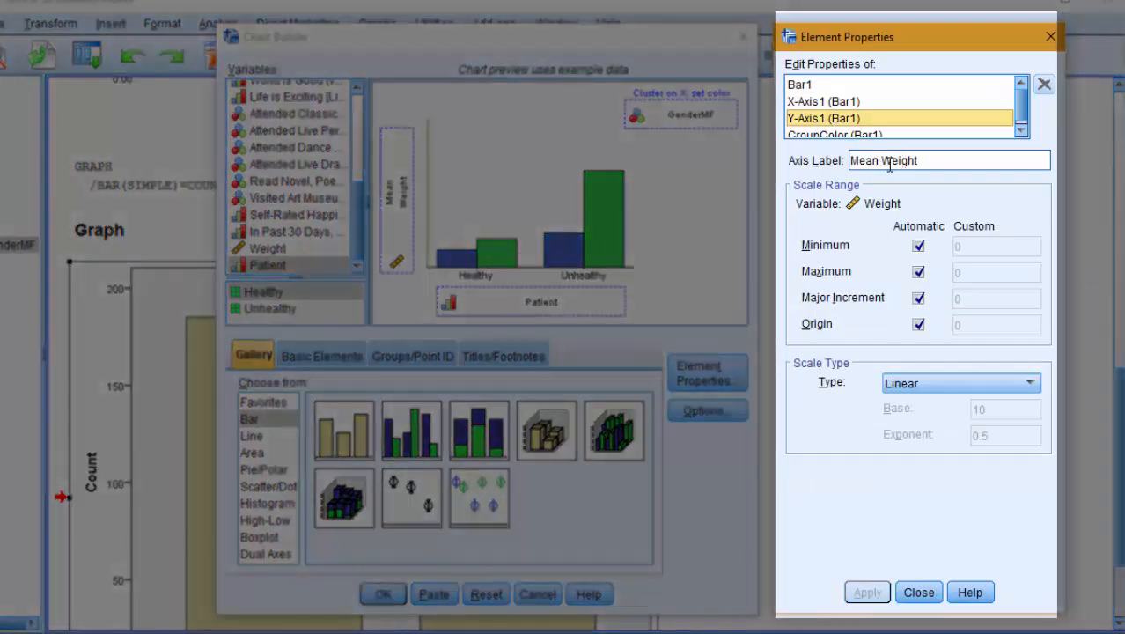
Shorten the Y-axis label to Weight and apply it to the clustered bar chart.
left_click_drag(881, 160, 838, 160)
key("BackSpace")
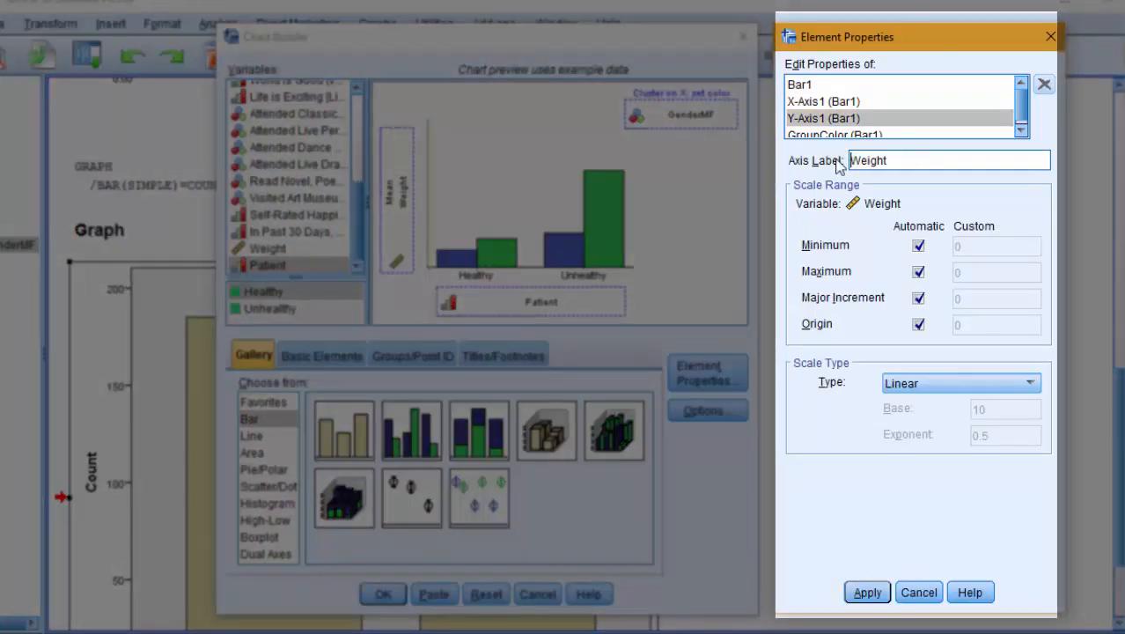
left_click(867, 592)
Change the X-axis label of the clustered bar chart to Health Condition and apply it.
left_click(840, 85)
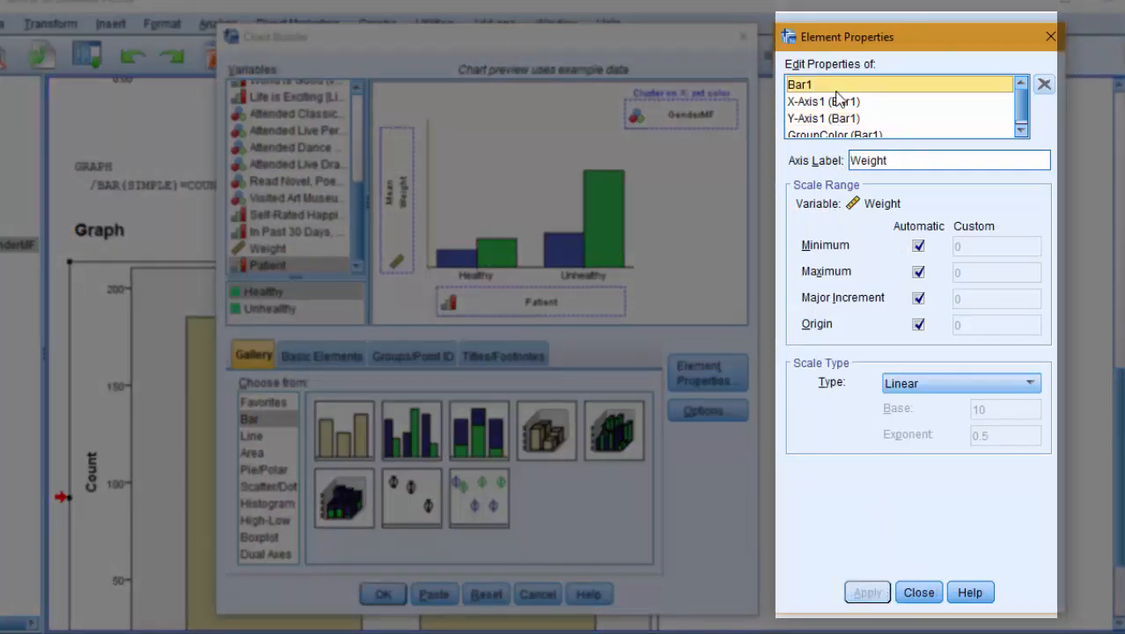
left_click(837, 102)
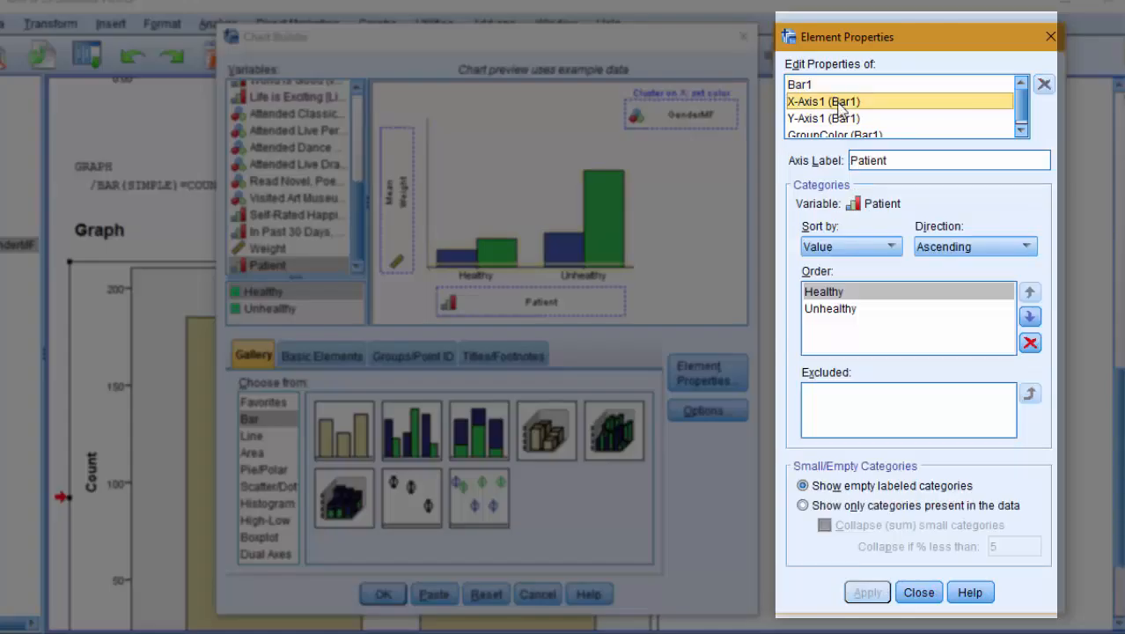
left_click_drag(900, 162, 837, 166)
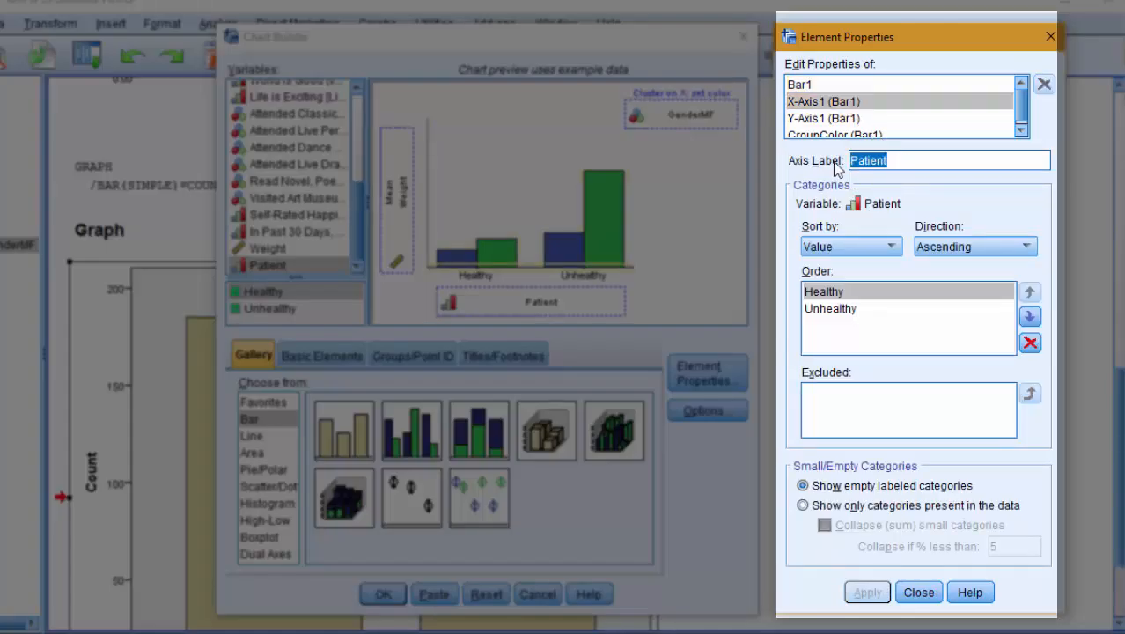
type("Health Conditio")
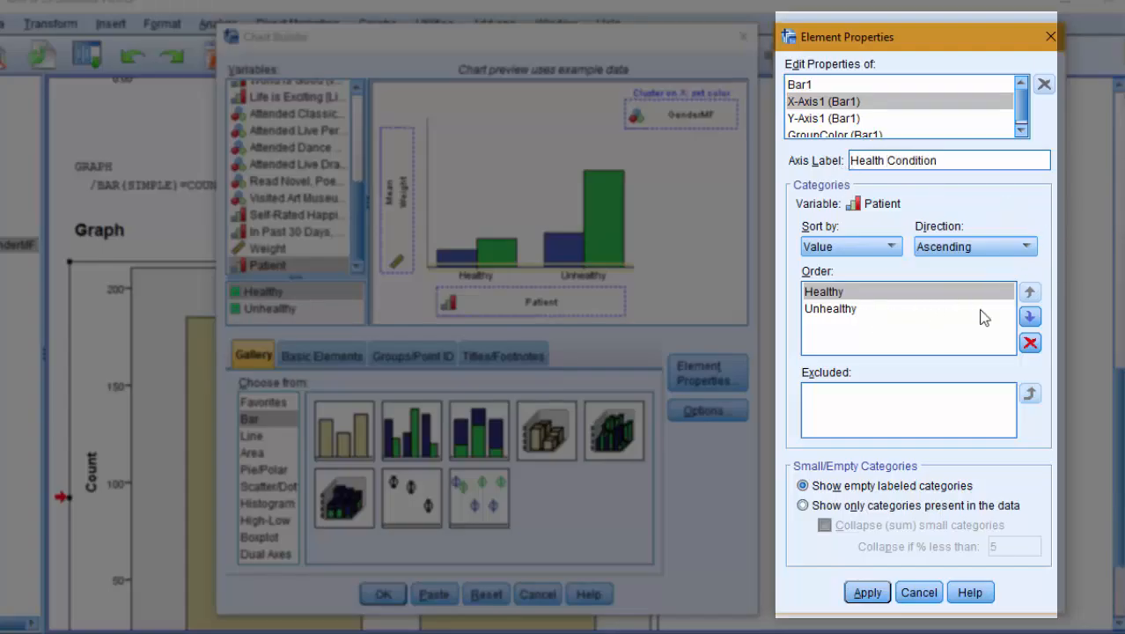
left_click(867, 592)
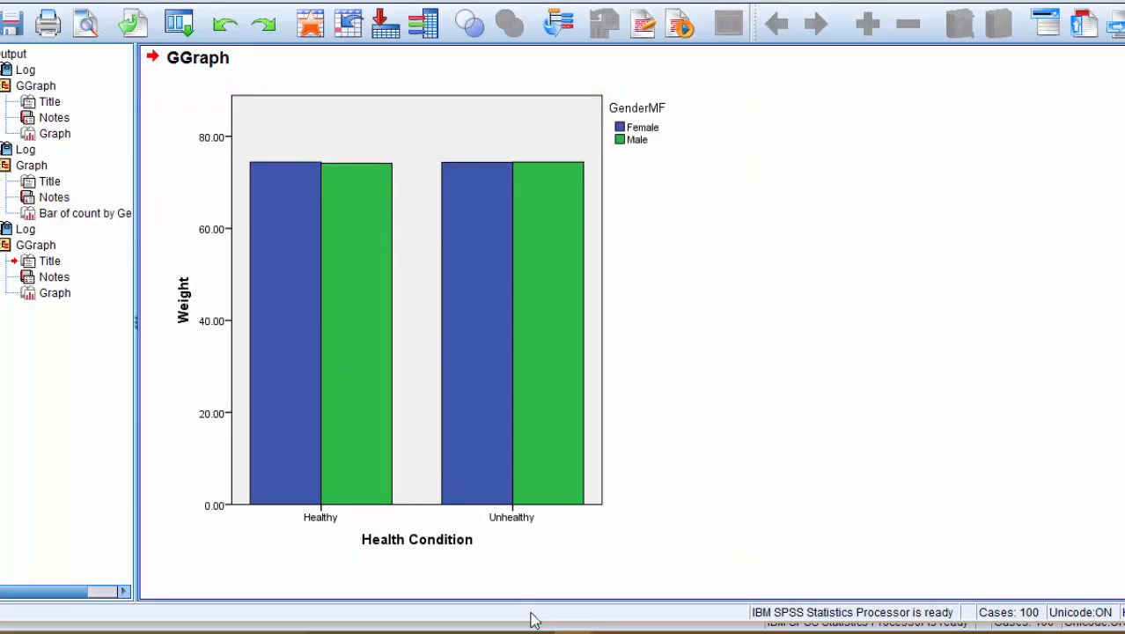
Switch to the Data Editor and set the Patient value to 1 for cases 11 to 20.
mouse_move(527, 616)
left_click(504, 576)
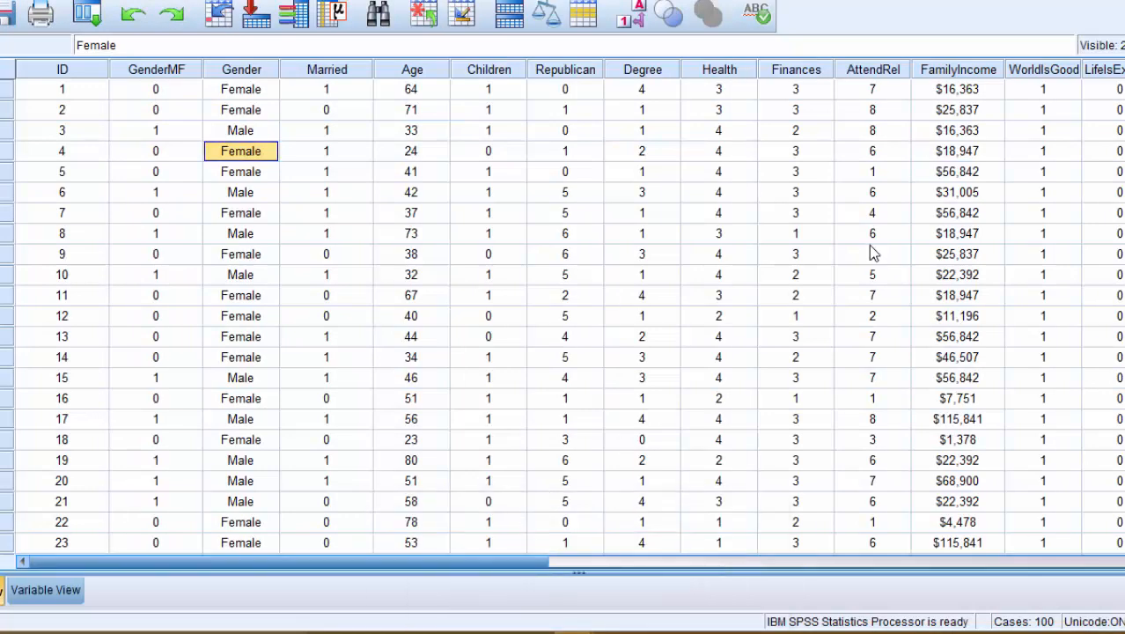
left_click(561, 573)
left_click_drag(647, 573, 1105, 563)
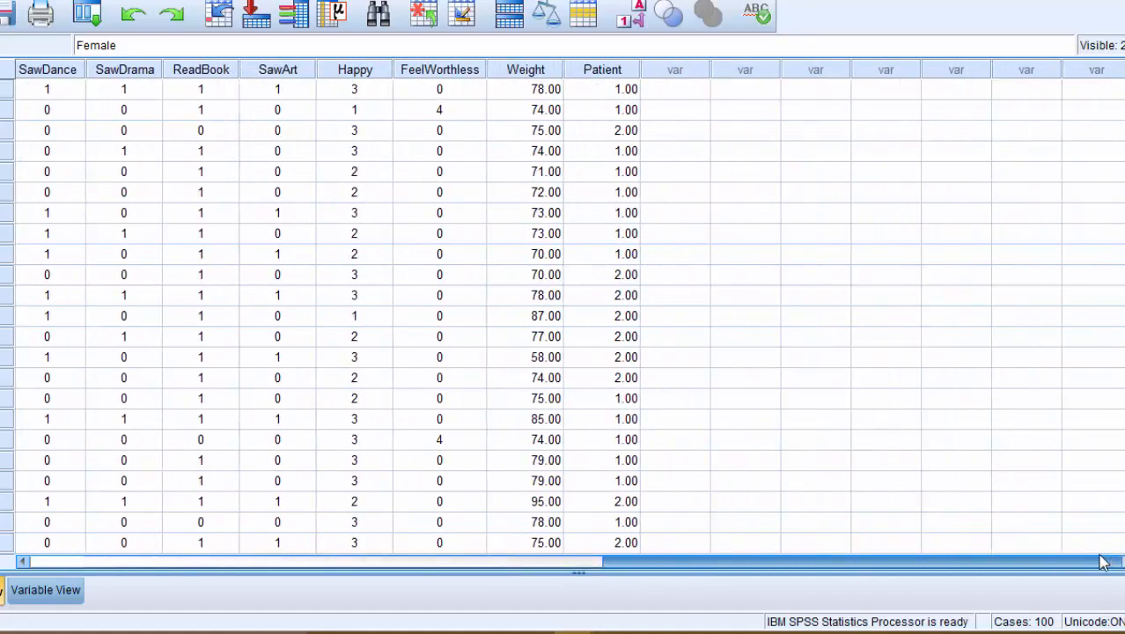
left_click(618, 273)
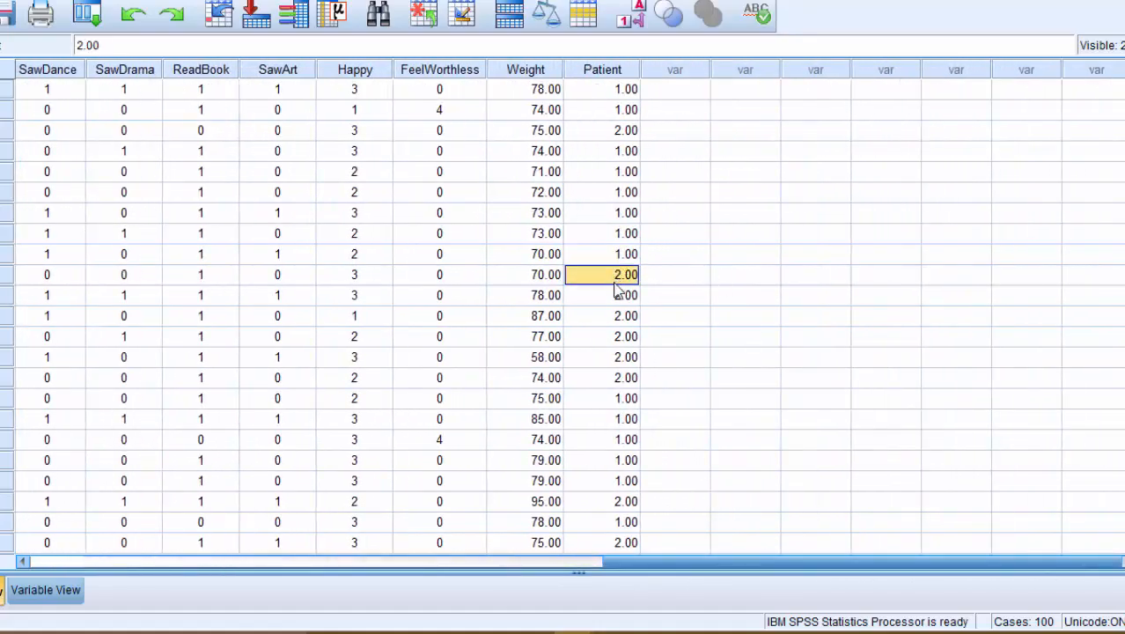
key("Down")
key("1")
key("Down")
key("1")
key("Down")
key("1")
key("Down")
key("1")
key("Down")
key("1")
key("Down")
key("1")
key("Down")
key("1")
key("Down")
key("1")
key("Down")
key("1")
key("Down")
key("1")
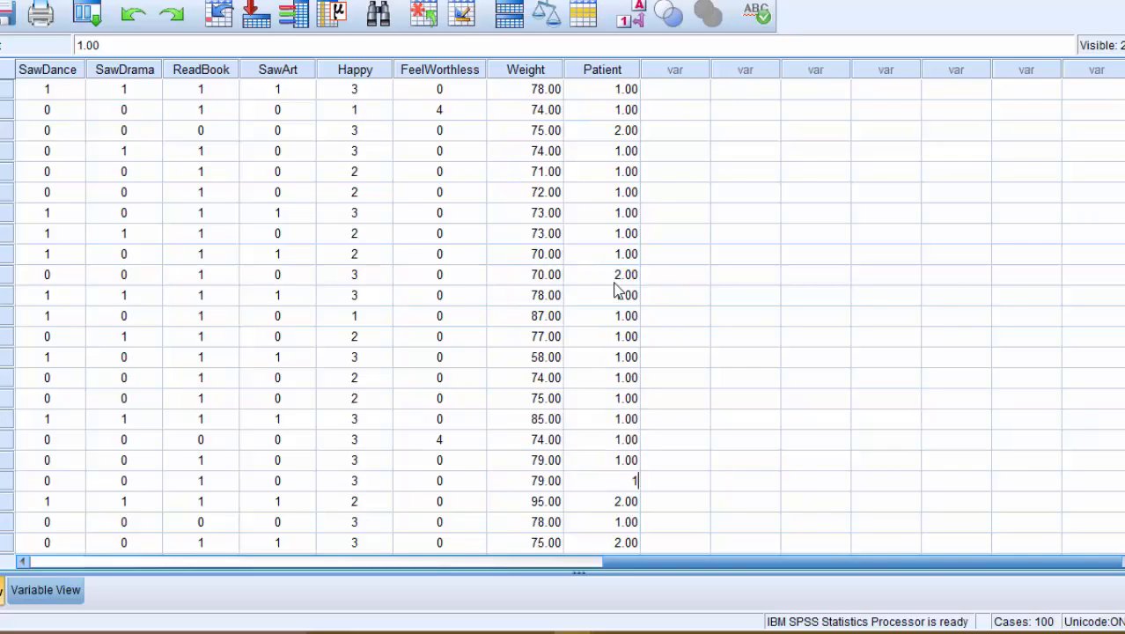
Reuse a block of 1.00 values from the Patient column to fill the cells at the end of that column.
scroll(615, 284, "down", 15)
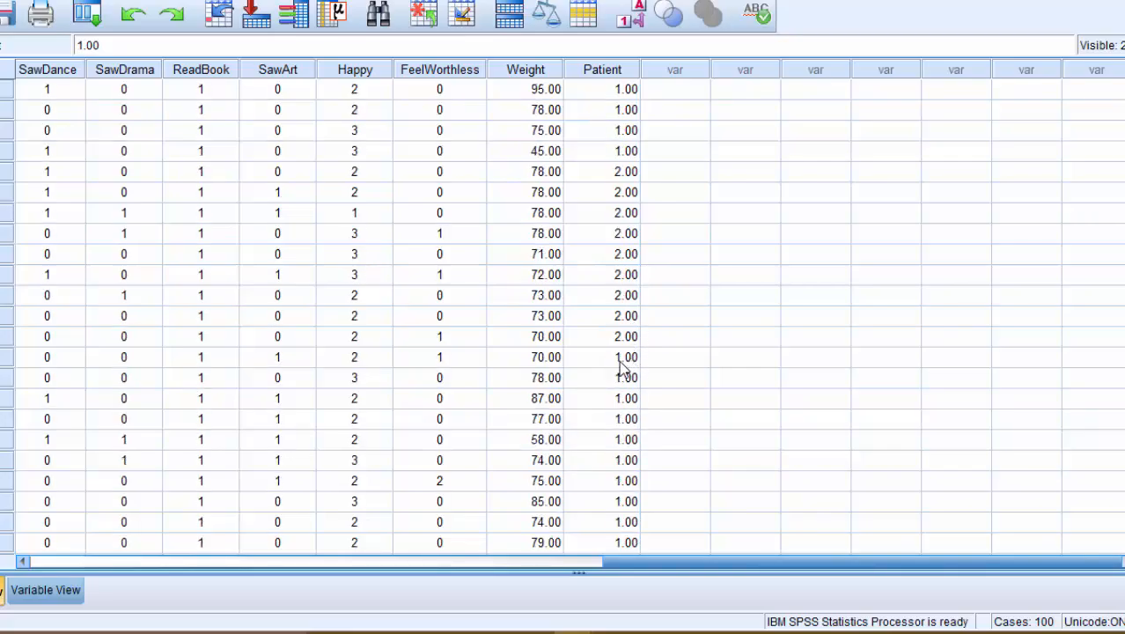
scroll(620, 367, "down", 3)
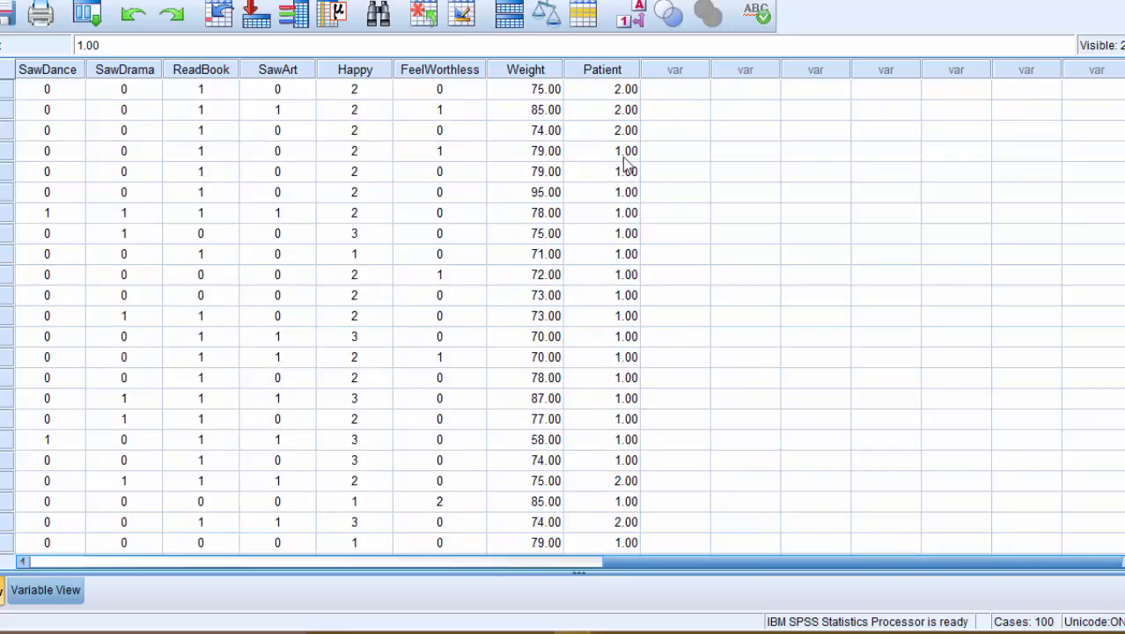
left_click_drag(619, 155, 627, 460)
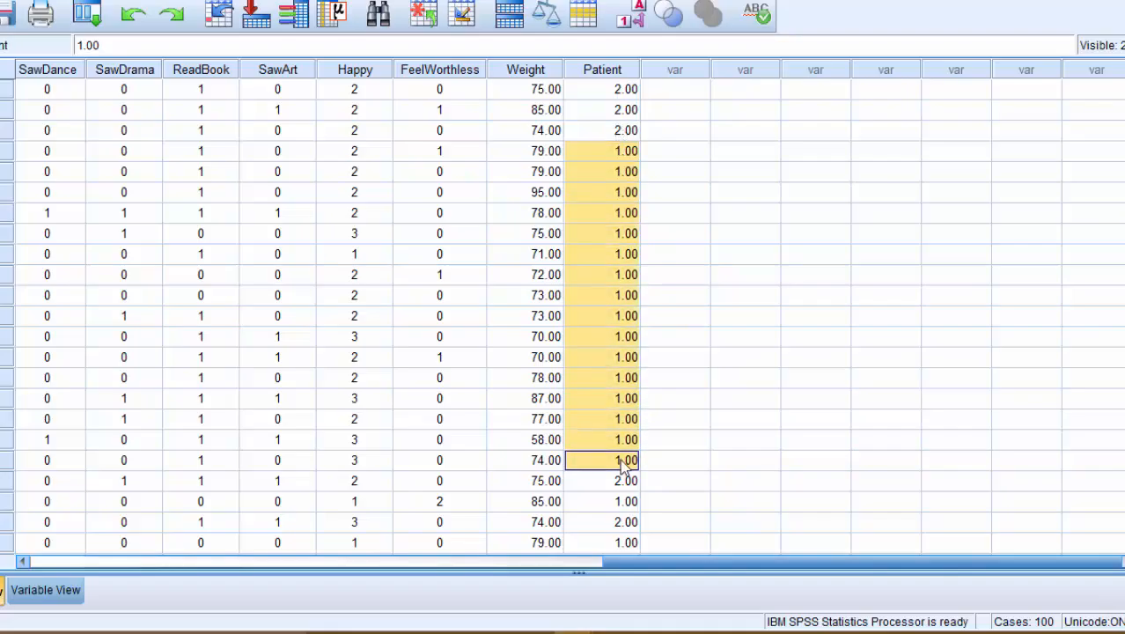
scroll(627, 460, "down", 2)
scroll(625, 450, "down", 10)
left_click_drag(611, 228, 619, 618)
scroll(625, 528, "down", 6)
left_click_drag(618, 181, 620, 574)
scroll(625, 395, "down", 5)
left_click_drag(608, 231, 578, 371)
scroll(620, 352, "down", 6)
left_click_drag(620, 196, 619, 572)
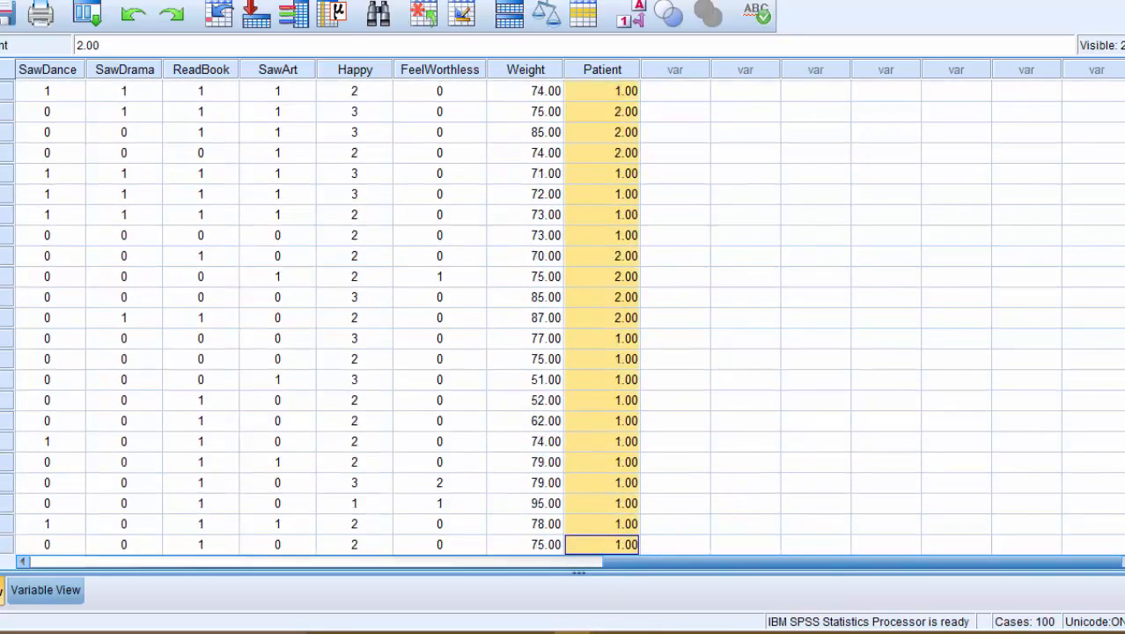
scroll(599, 291, "down", 6)
left_click_drag(605, 251, 636, 299)
key("ctrl+v")
left_click(746, 194)
scroll(519, 167, "up", 9)
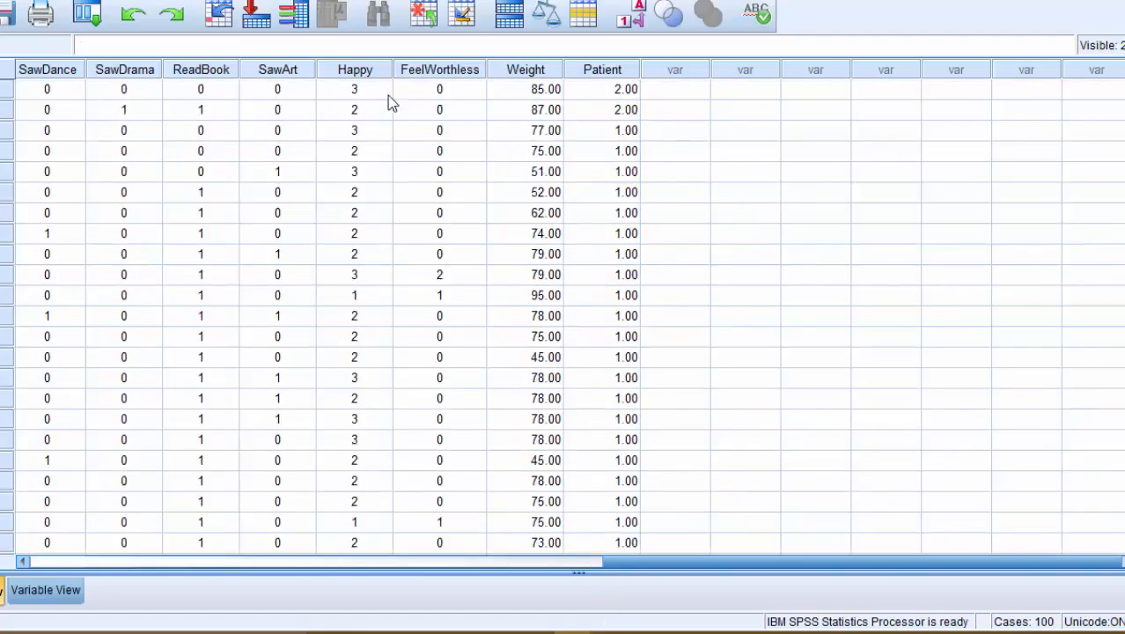
Open the Chart Builder, reset the previous setup and place a clustered bar chart on the canvas.
left_click(348, 6)
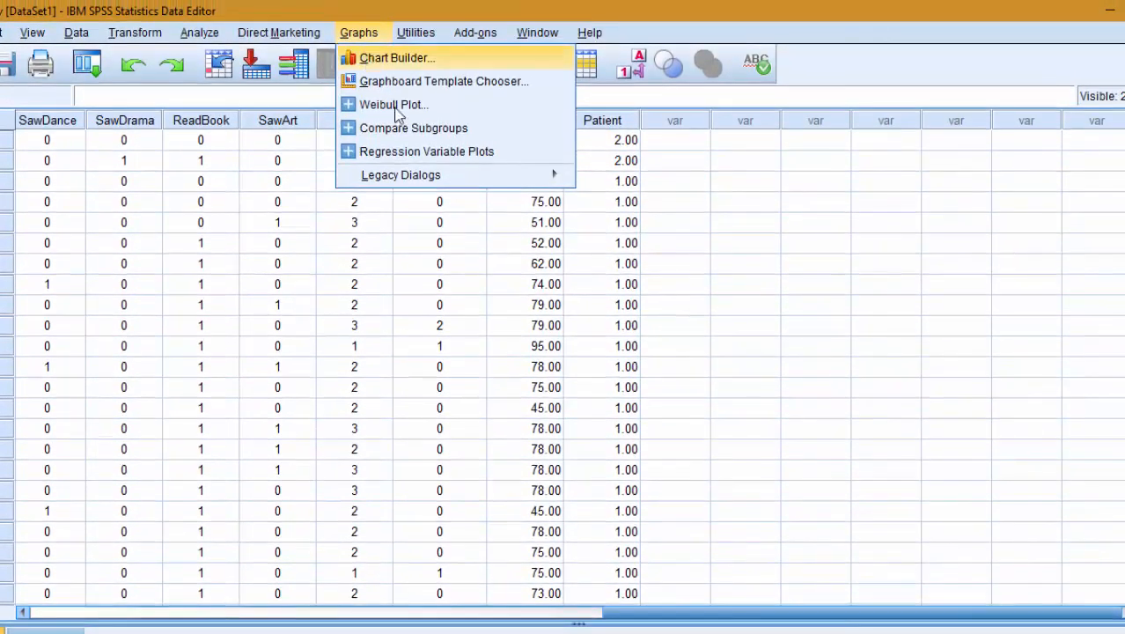
left_click(379, 24)
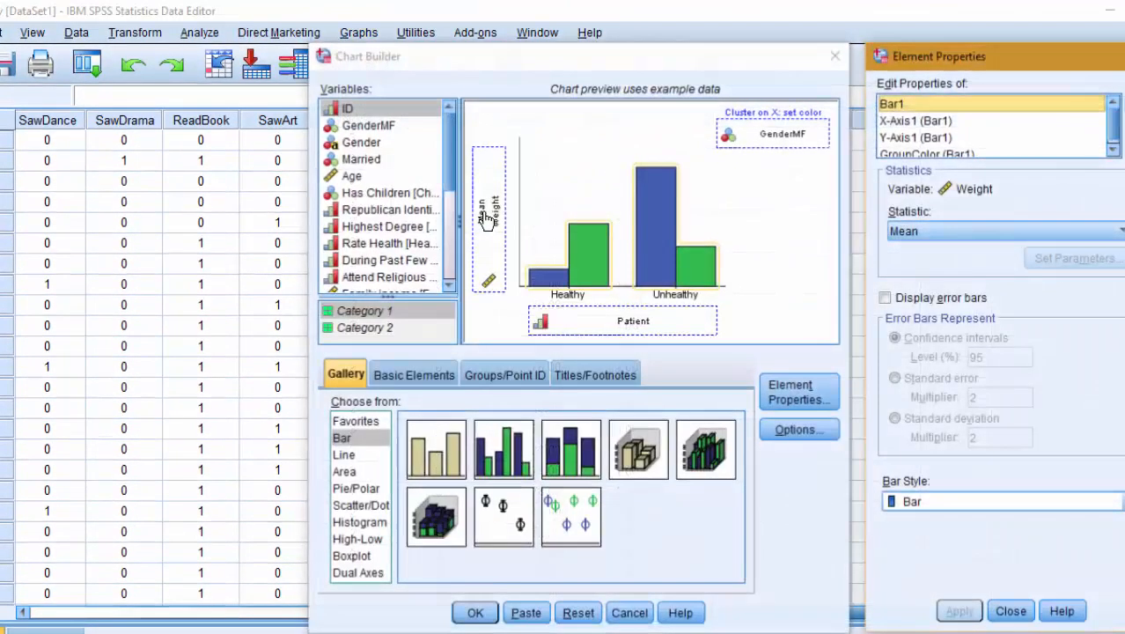
left_click(578, 613)
left_click_drag(518, 465, 576, 238)
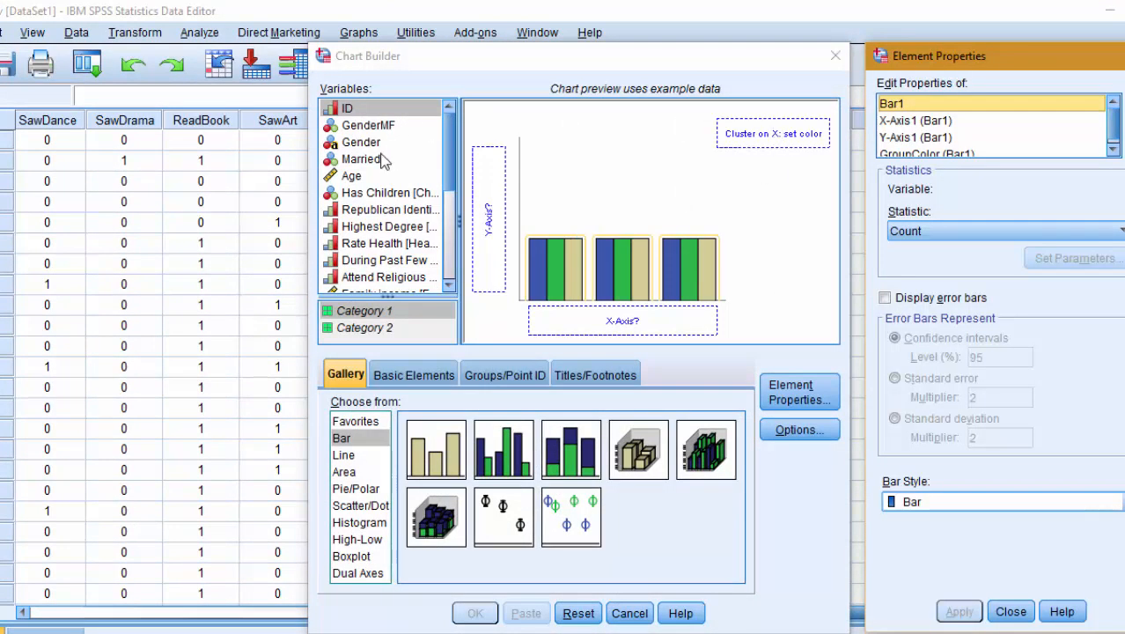
Assign GenderMF as the cluster color variable, Patient to the X axis and Weight to the Y axis.
left_click_drag(369, 129, 740, 143)
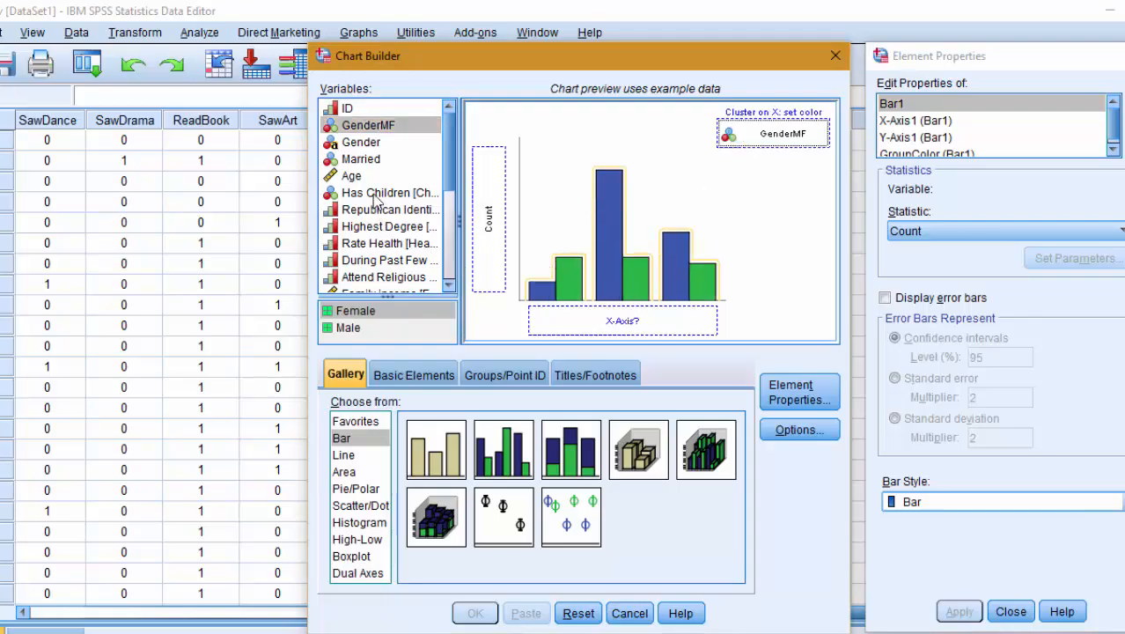
scroll(376, 200, "down", 8)
mouse_move(353, 286)
left_mouse_down()
mouse_move(451, 283)
mouse_move(616, 322)
left_mouse_up()
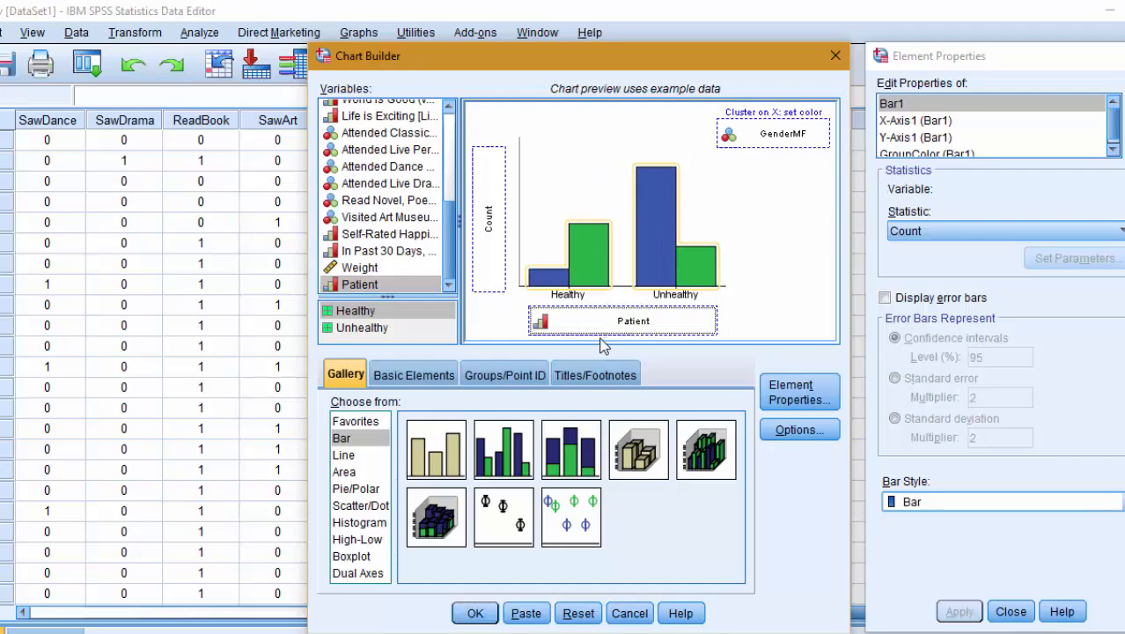
left_click(368, 268)
left_click_drag(368, 275, 488, 239)
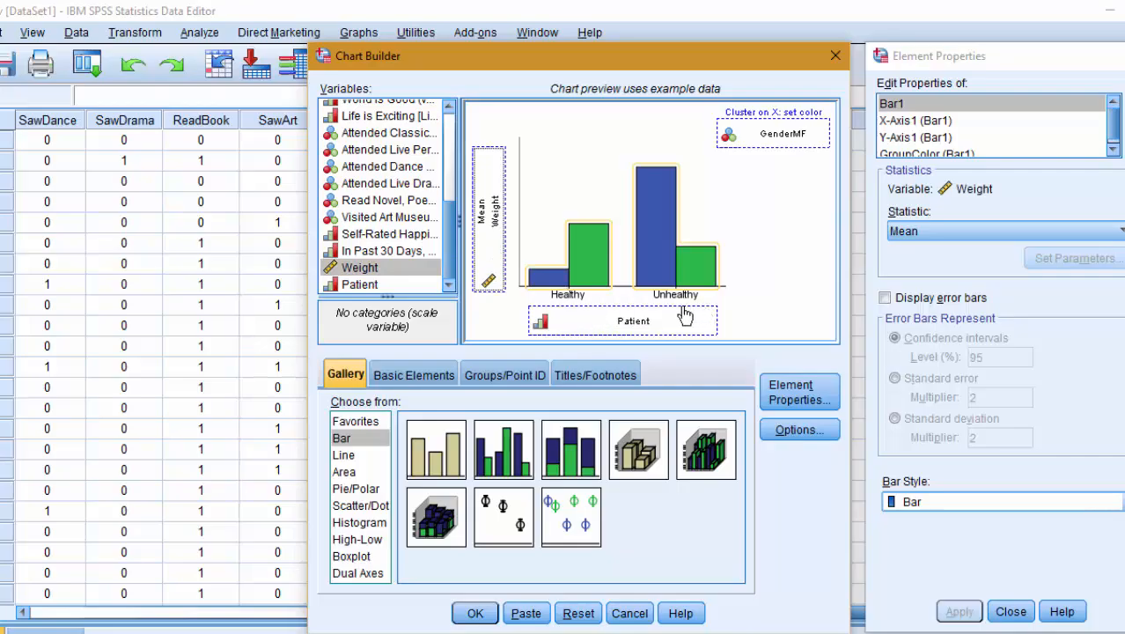
Replace the X-axis label with Health Condition and apply the change.
left_click(940, 123)
left_click(981, 181)
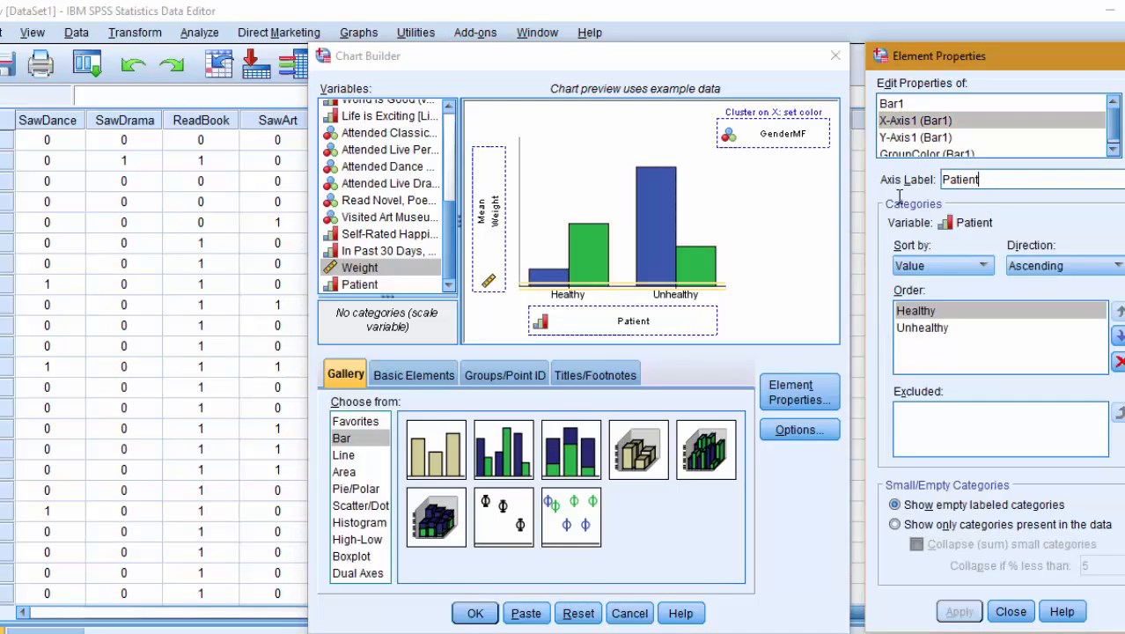
double_click(941, 179)
type("Health Conditio")
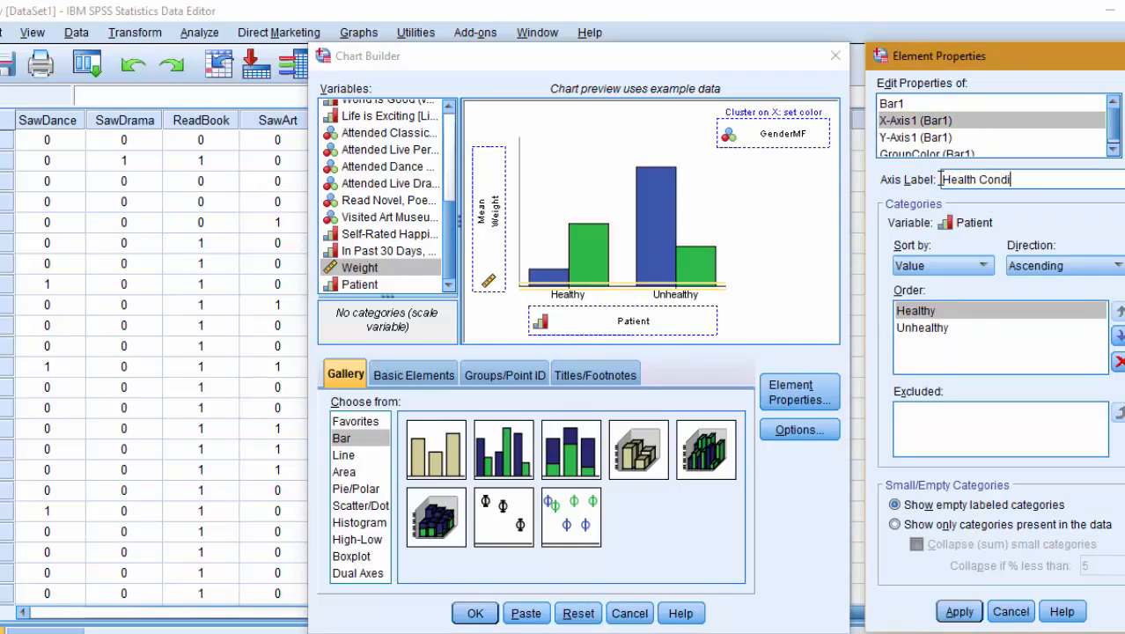
left_click(957, 611)
Set the Y-axis label to Weight, apply it and generate the clustered bar chart.
left_click(922, 138)
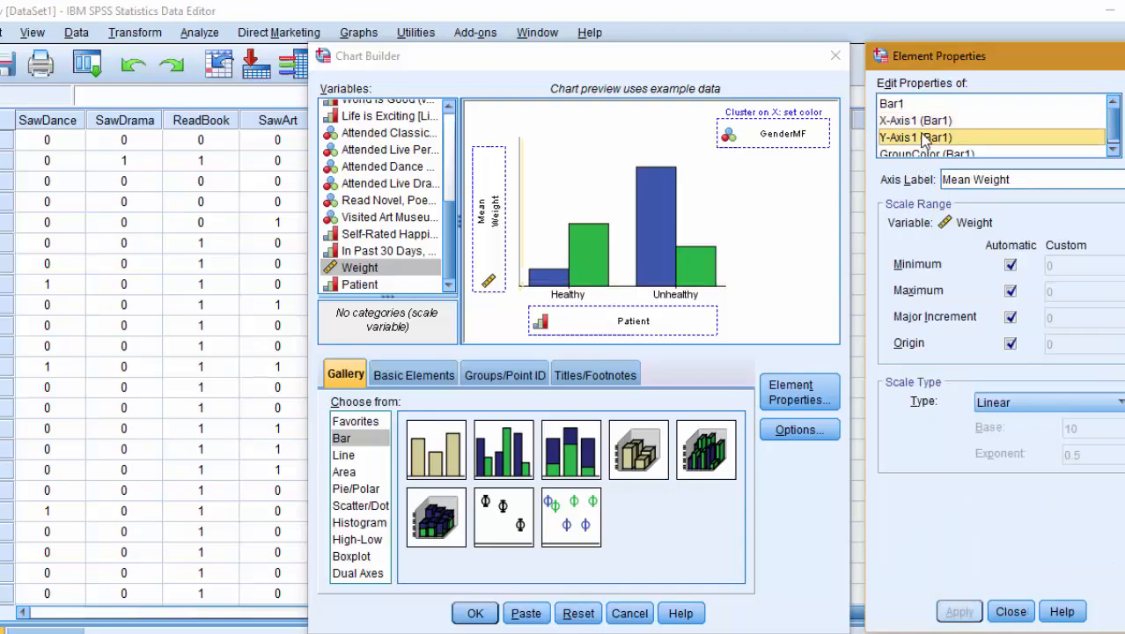
left_click_drag(971, 179, 938, 181)
key("BackSpace")
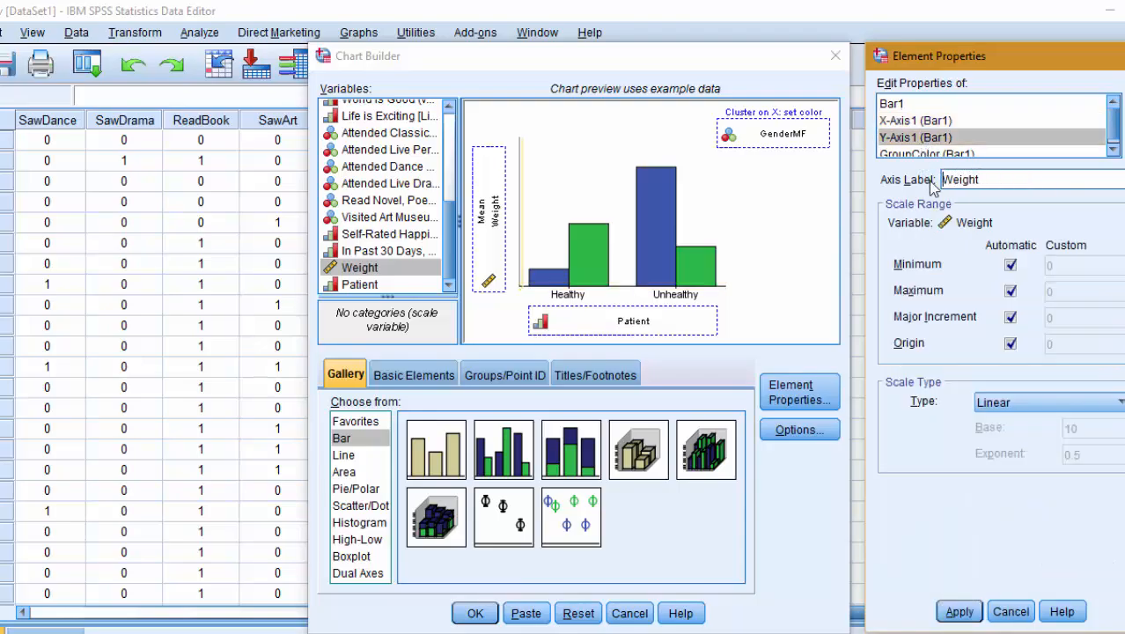
left_click(952, 611)
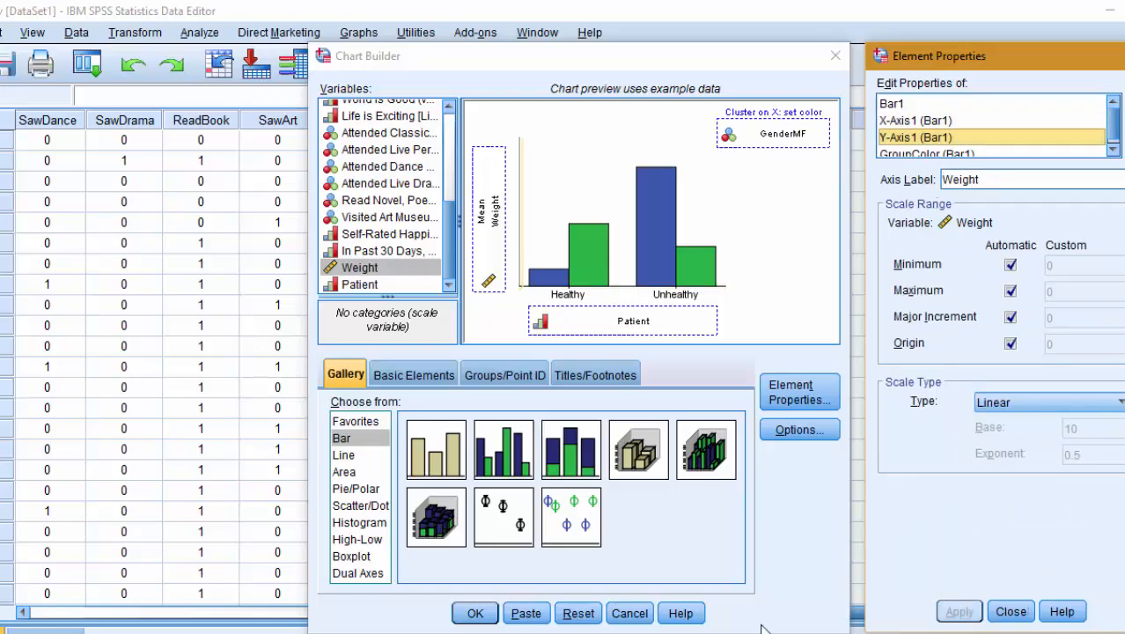
left_click(471, 607)
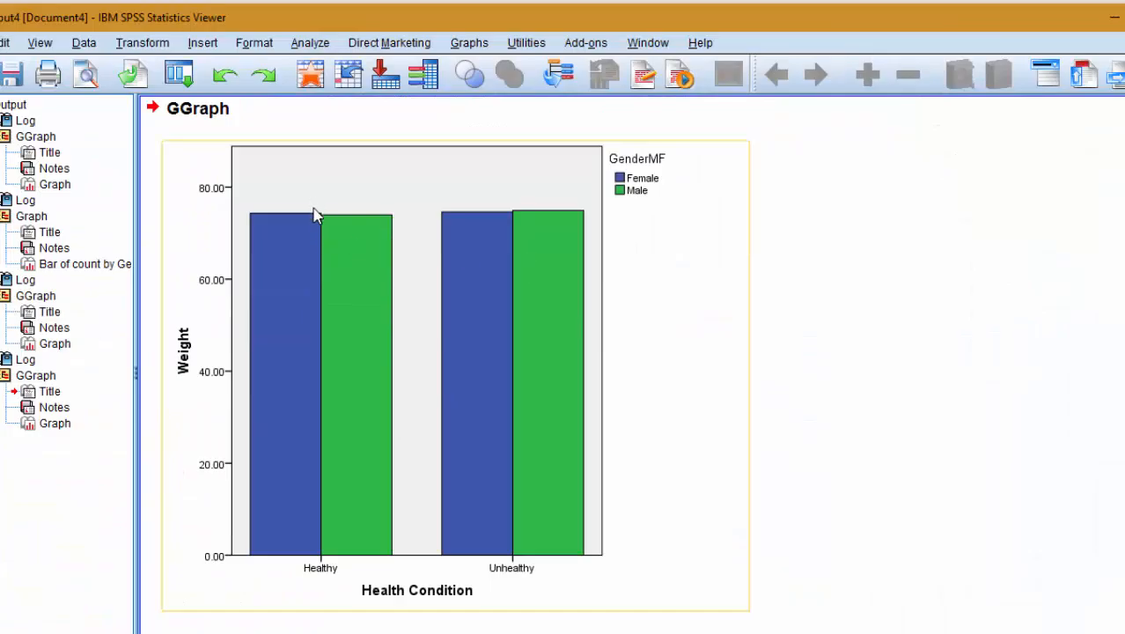
Open the new clustered bar chart in the Chart Editor, show data labels on its bars and close the editor.
left_click(369, 374)
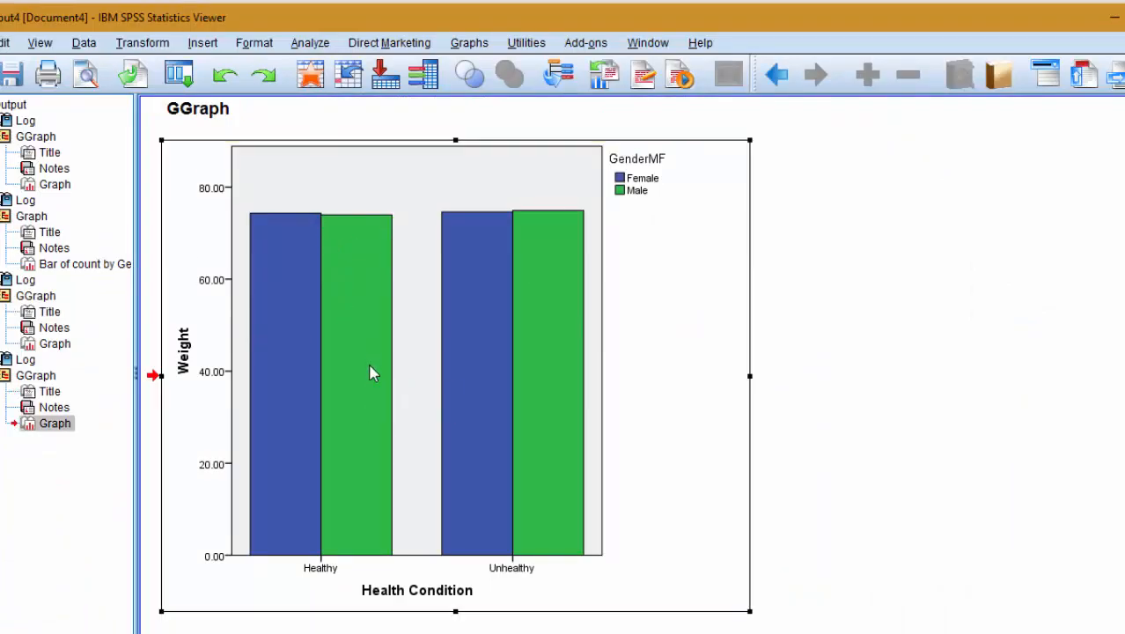
double_click(369, 373)
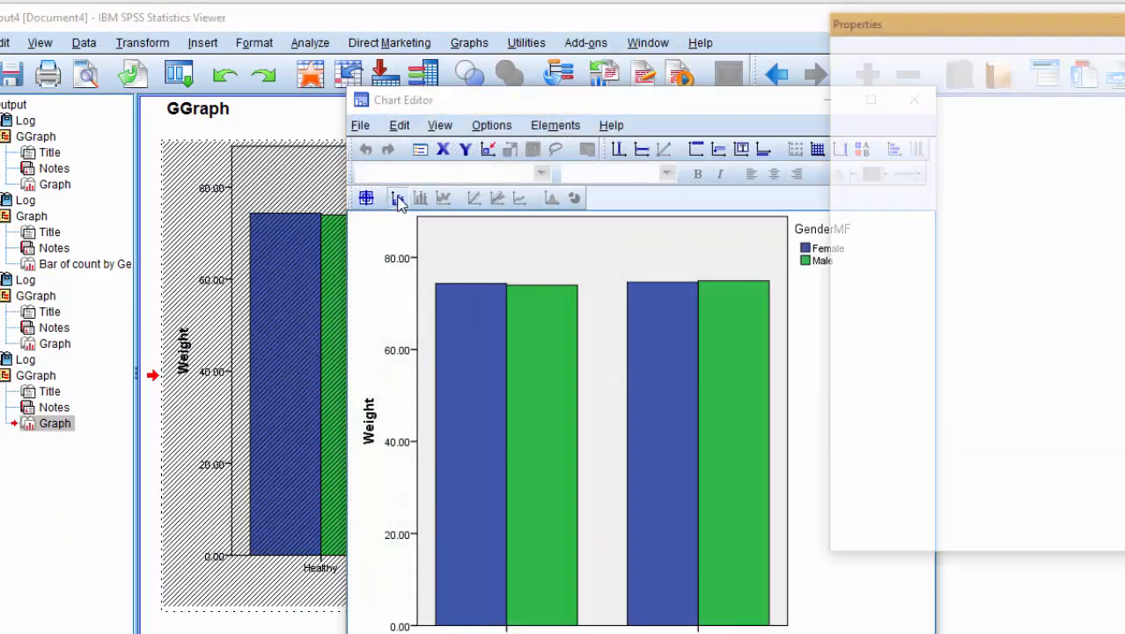
left_click(398, 199)
left_click(1065, 493)
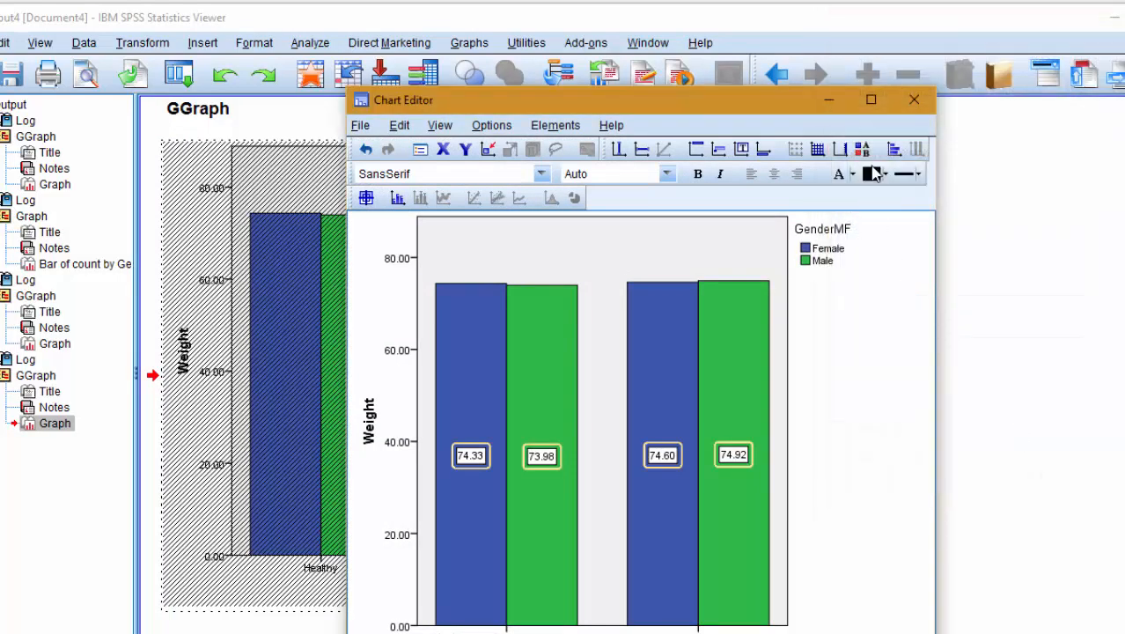
left_click(914, 100)
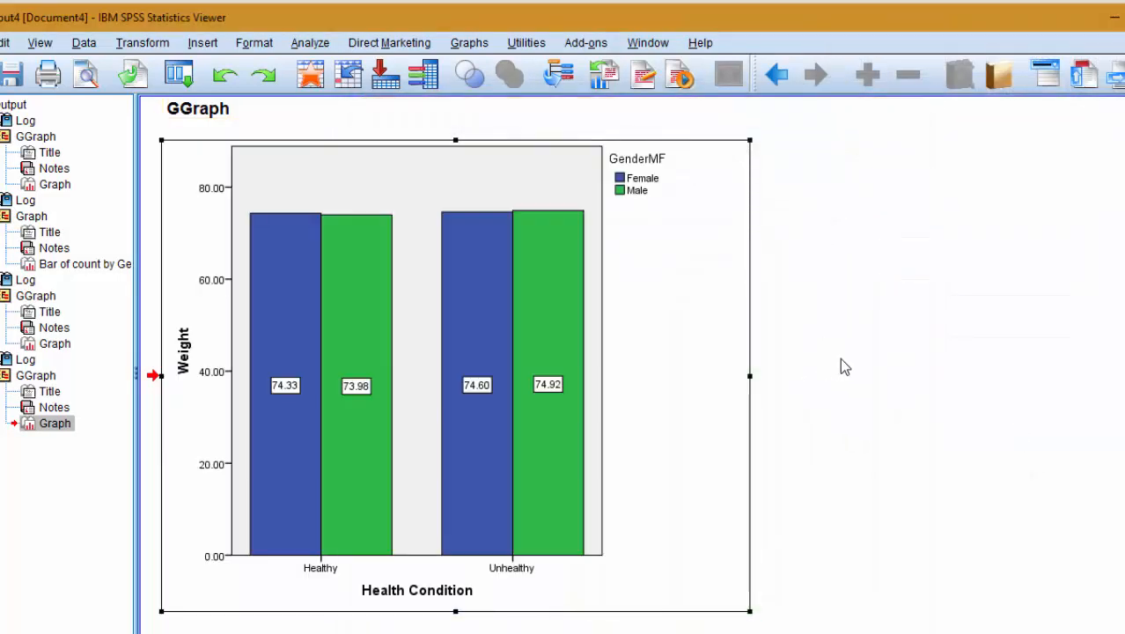
Reopen the Chart Builder, reset the previous setup and place a stacked bar chart on the canvas.
scroll(640, 368, "up", 3)
scroll(382, 401, "down", 3)
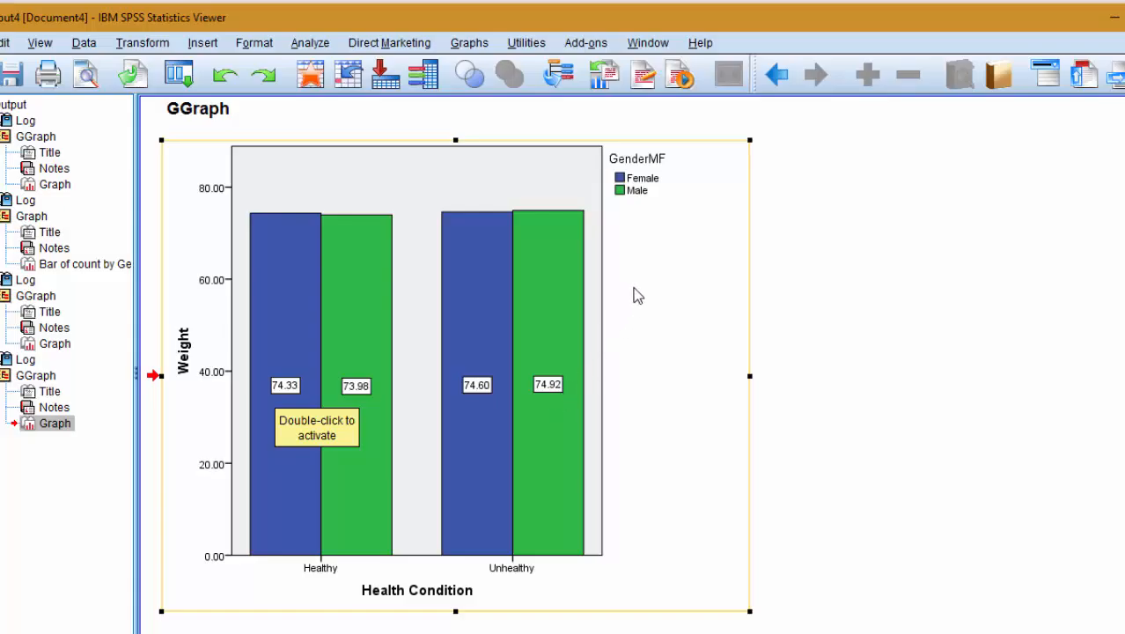
left_click(466, 43)
left_click(476, 69)
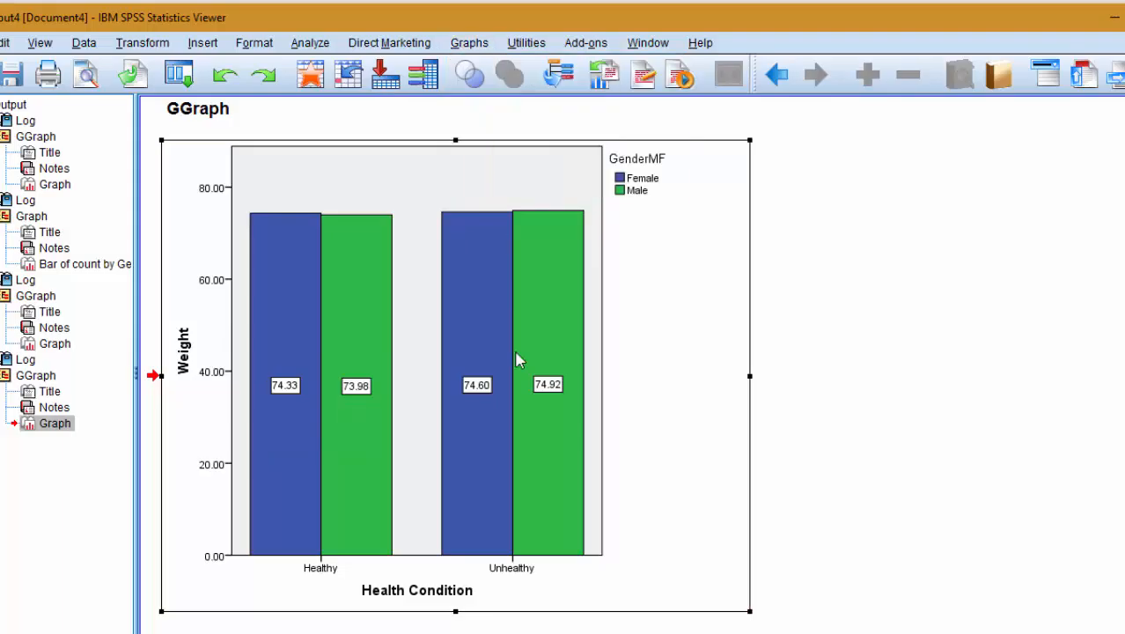
left_click(566, 452)
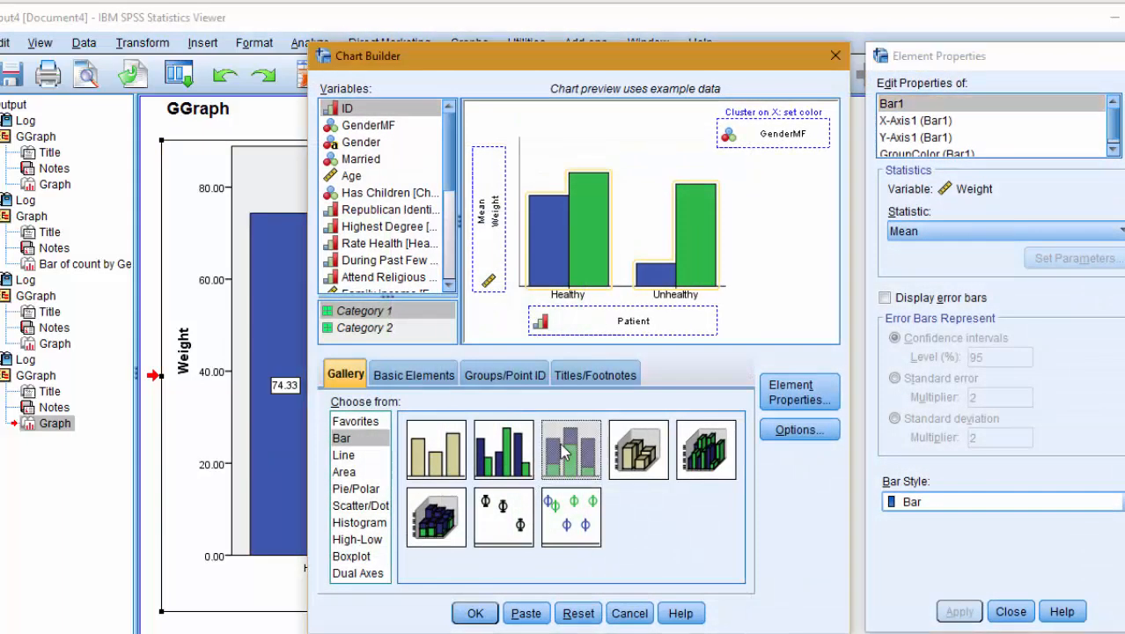
left_click_drag(566, 452, 616, 227)
left_click(579, 613)
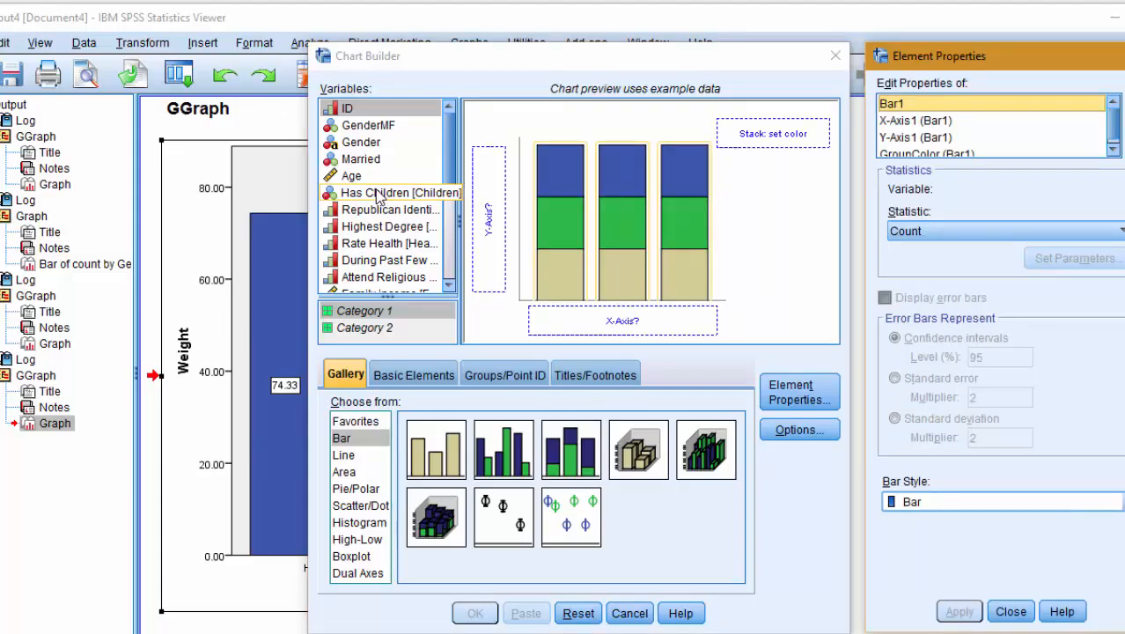
Assign the GenderMF variable to the X-axis of the stacked bar chart.
scroll(376, 192, "down", 5)
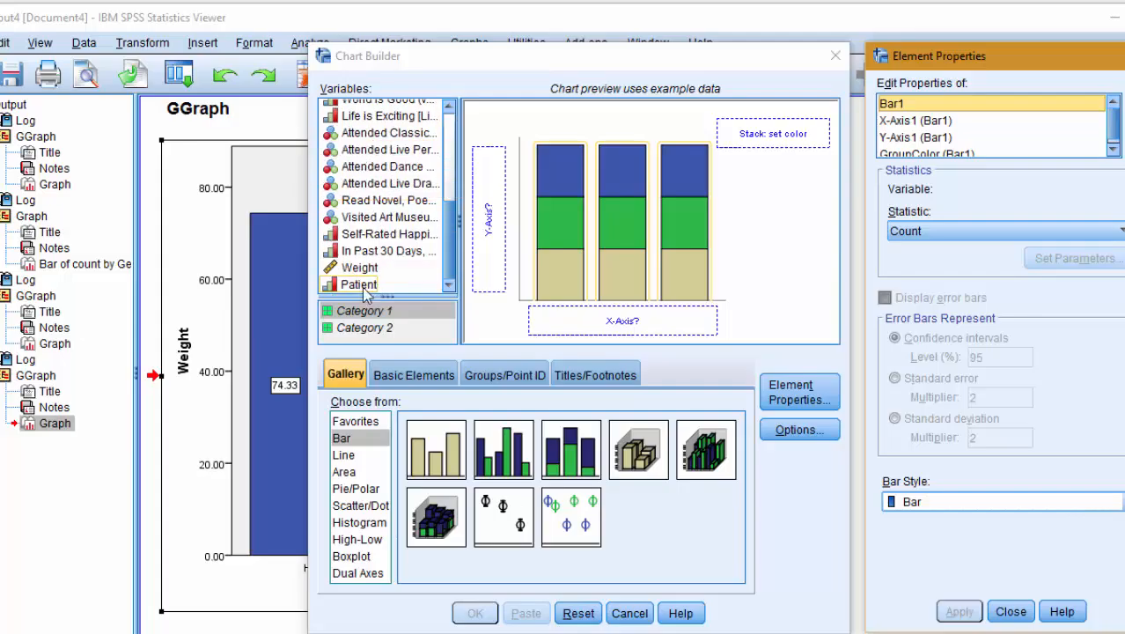
scroll(380, 185, "up", 5)
left_click_drag(368, 125, 588, 323)
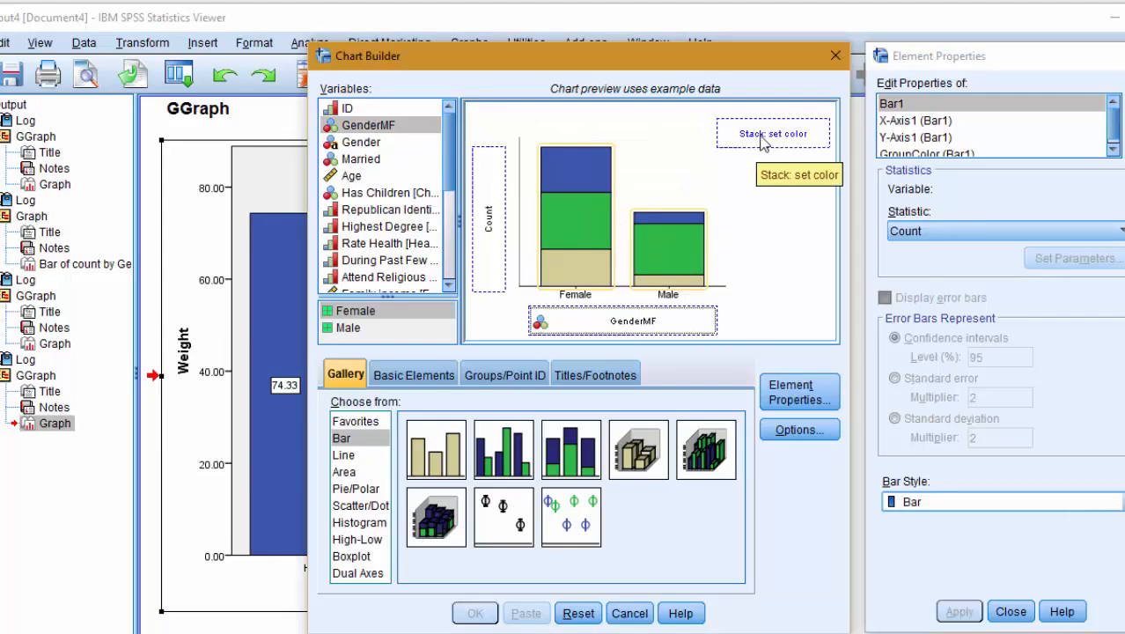
left_click(919, 633)
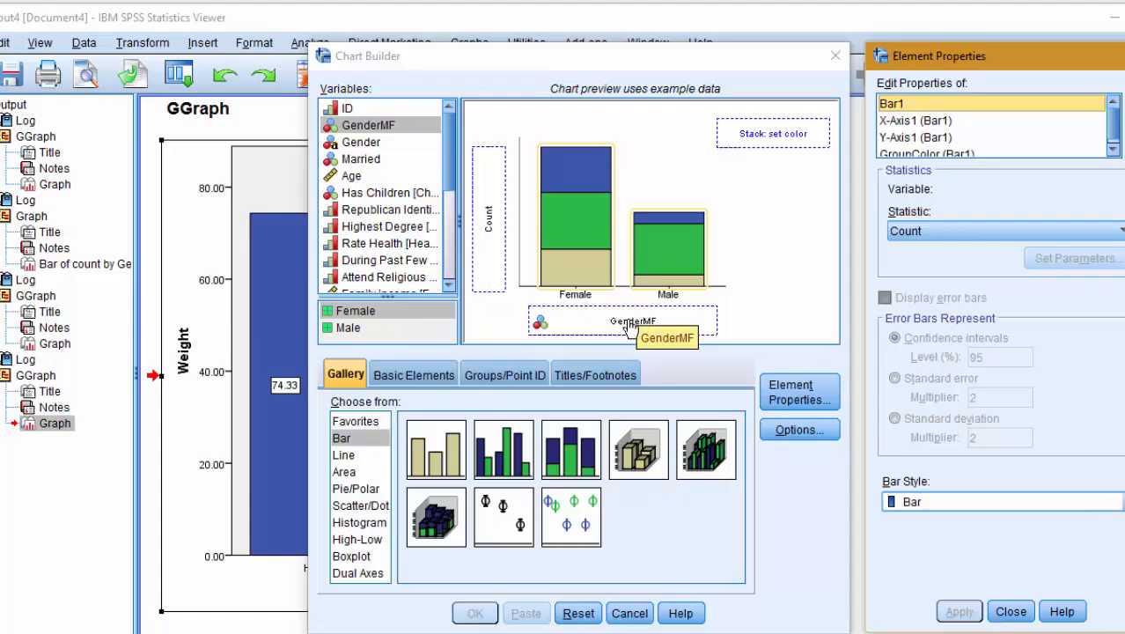
List the variables by name instead of label and assign Health as the stack colour variable.
right_click(345, 209)
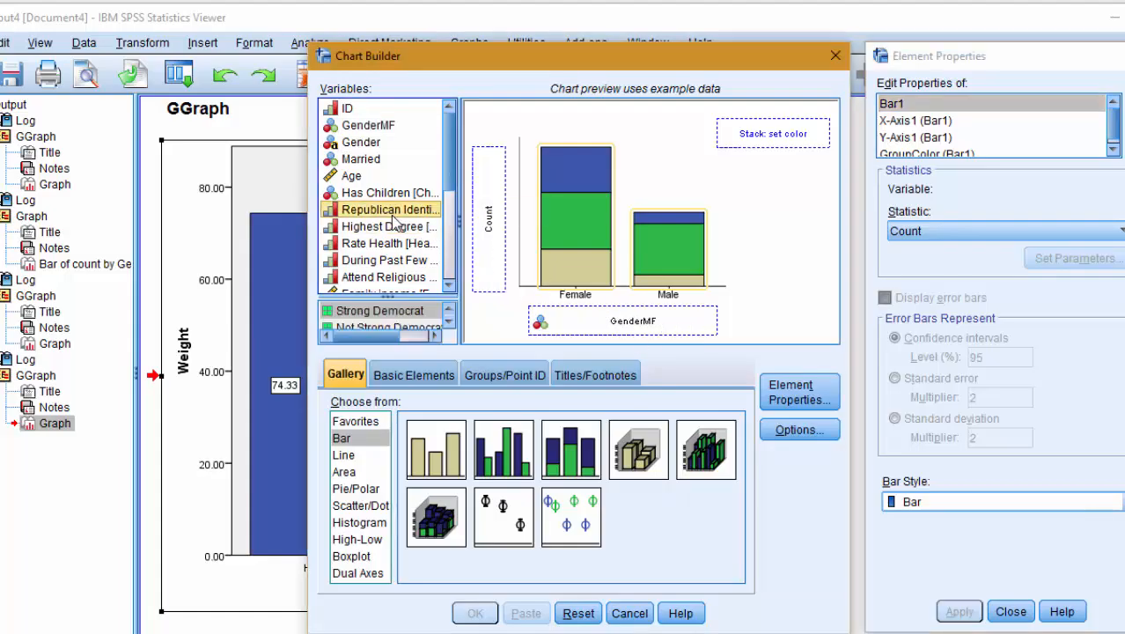
left_click(395, 231)
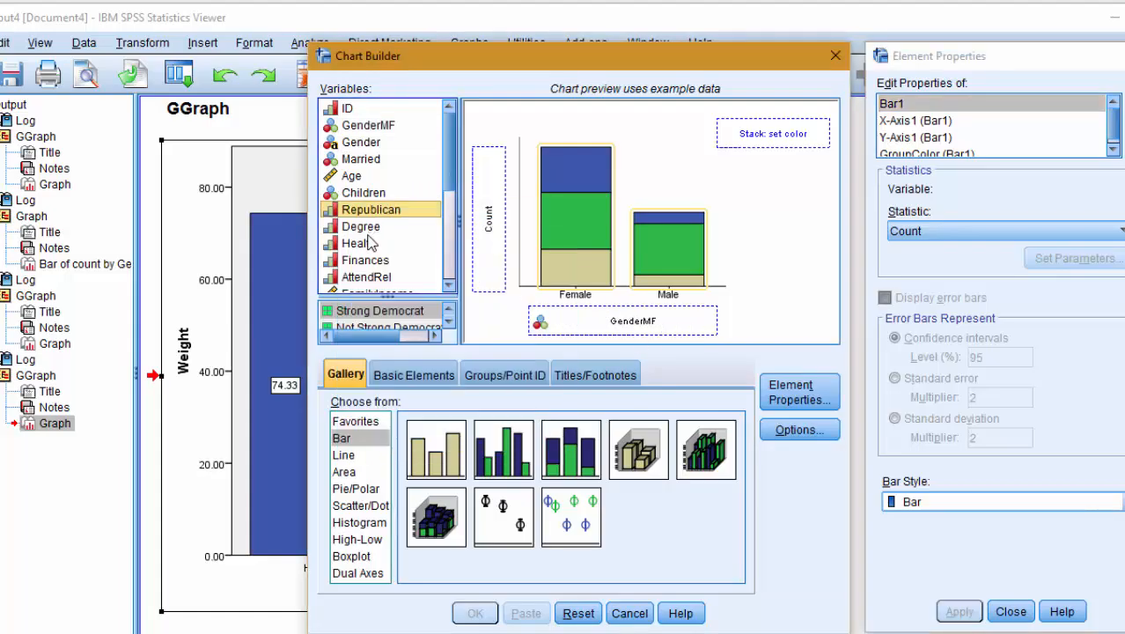
left_click(366, 250)
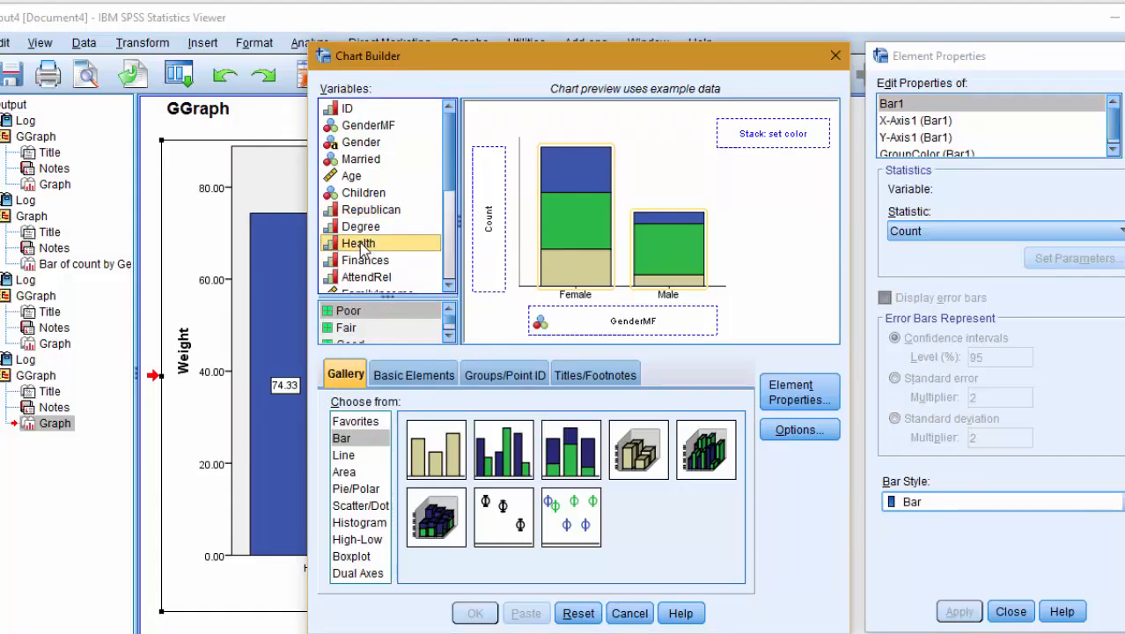
mouse_move(355, 248)
left_mouse_down()
mouse_move(541, 237)
mouse_move(734, 163)
mouse_move(770, 130)
left_mouse_up()
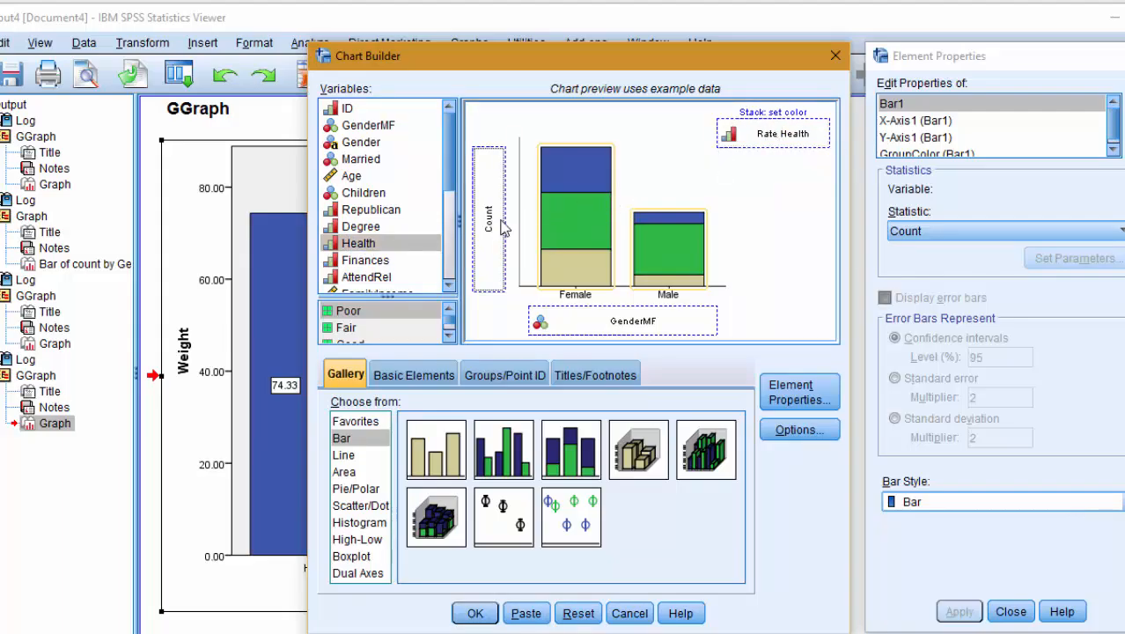
Set the bar statistic to Percentage with Total for Each X-Axis Category as the denominator and apply the change.
left_click(973, 230)
left_click(944, 268)
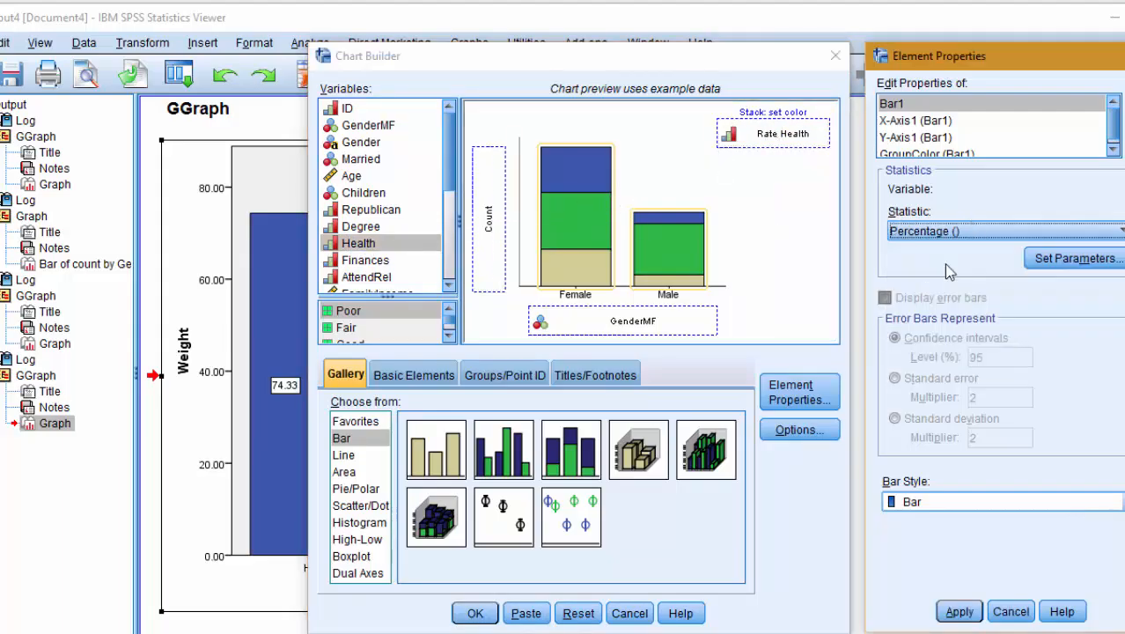
left_click(1070, 262)
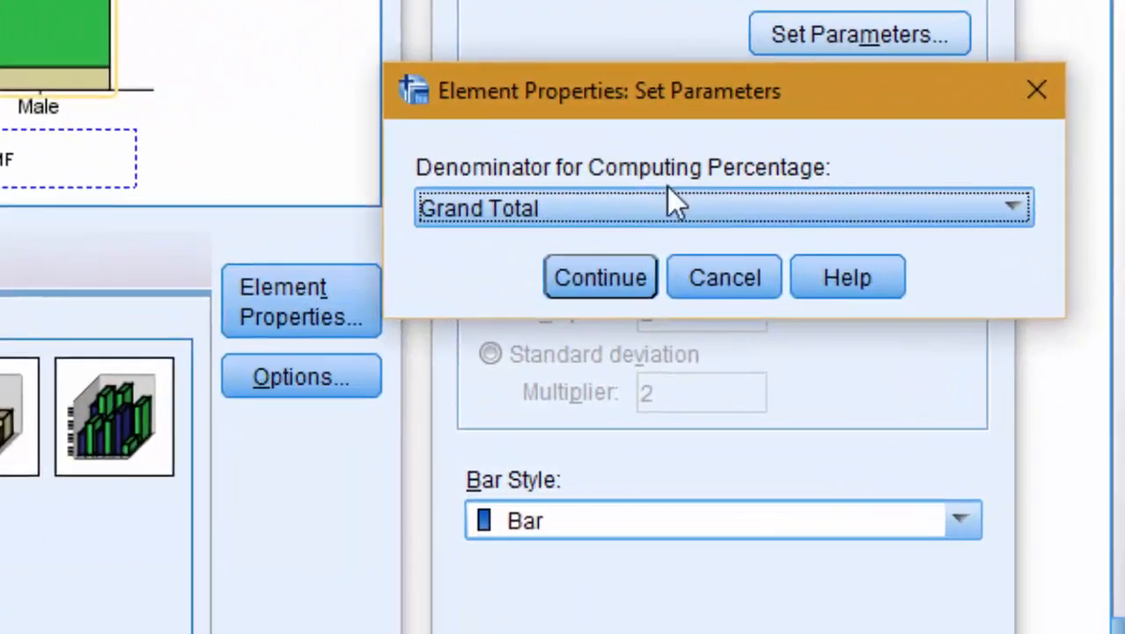
left_click(666, 202)
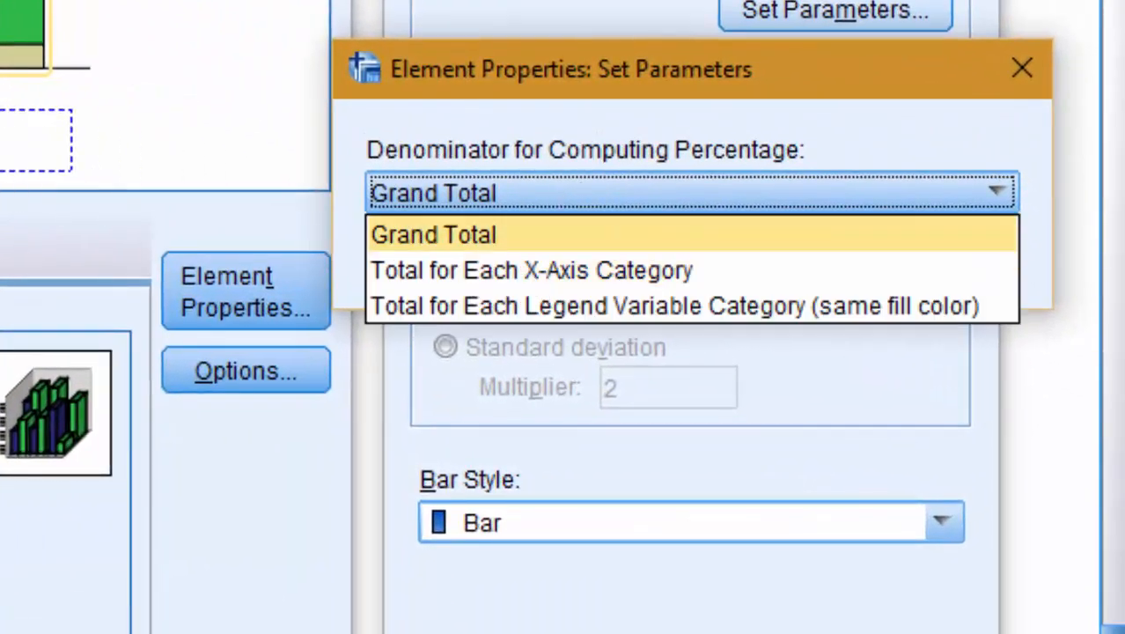
left_click(563, 269)
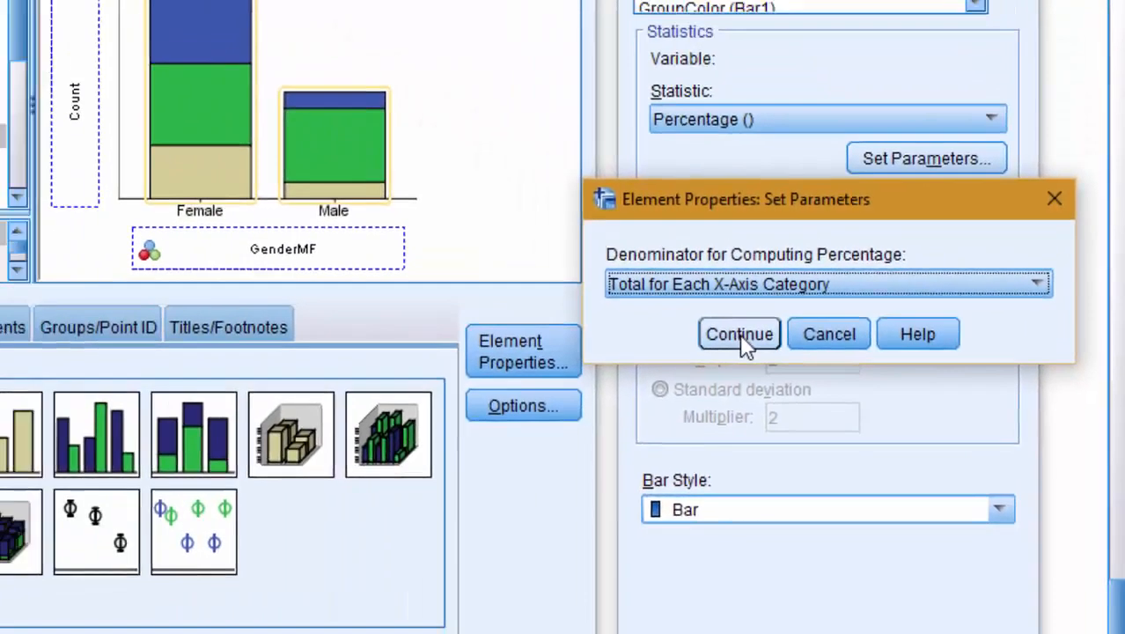
left_click(563, 268)
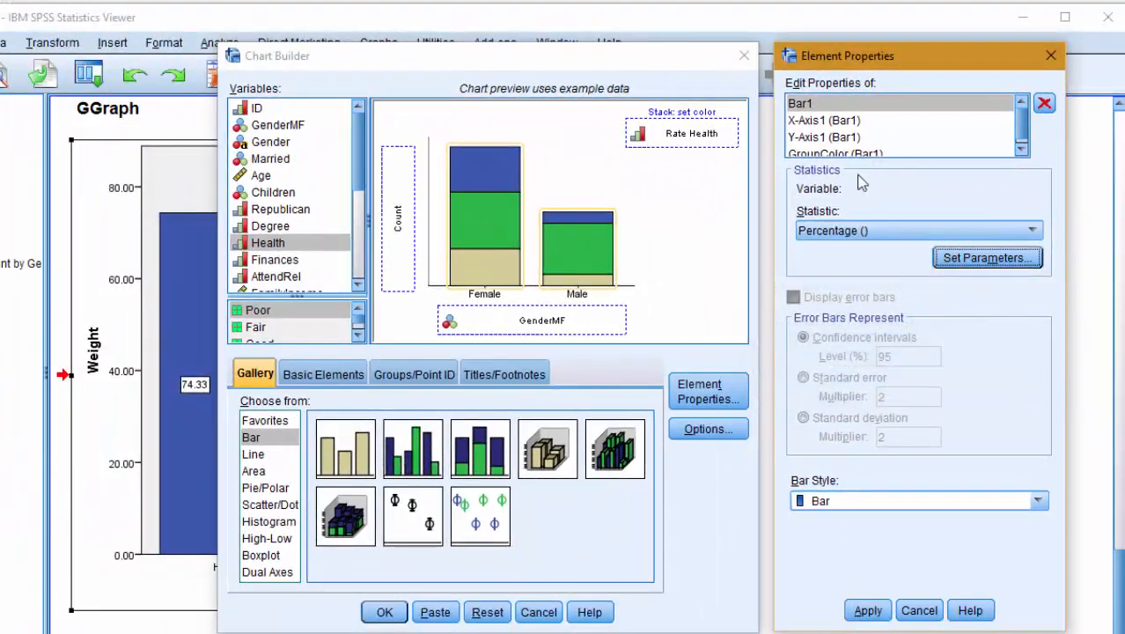
left_click(832, 123)
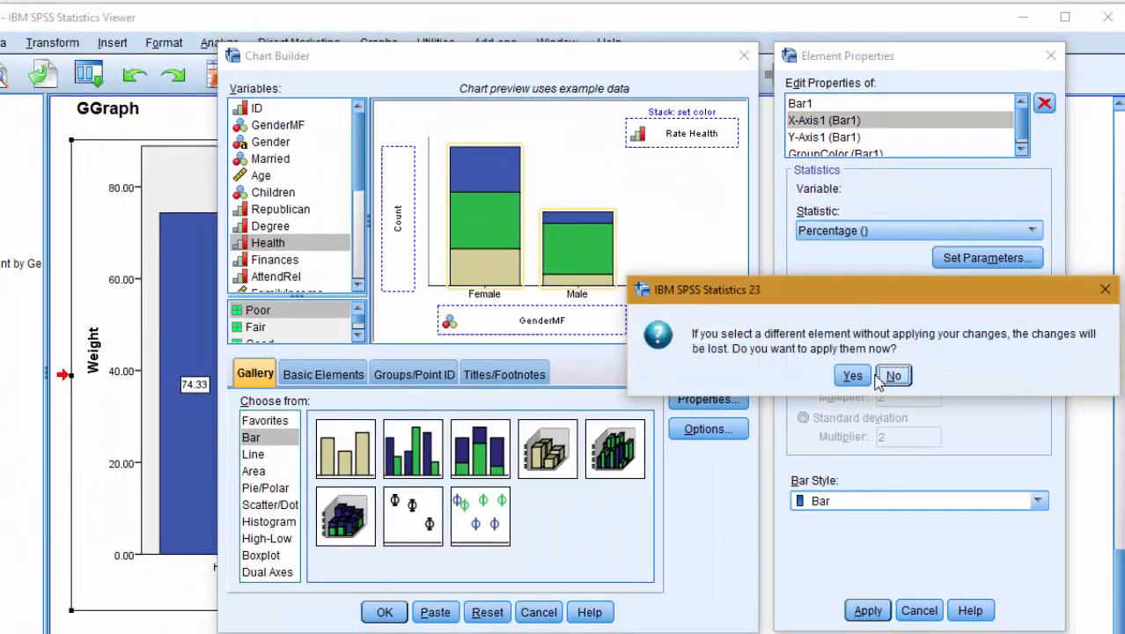
left_click(853, 376)
Change the X-axis label to Gender, order the categories with Male before Female and apply the changes.
left_click(906, 178)
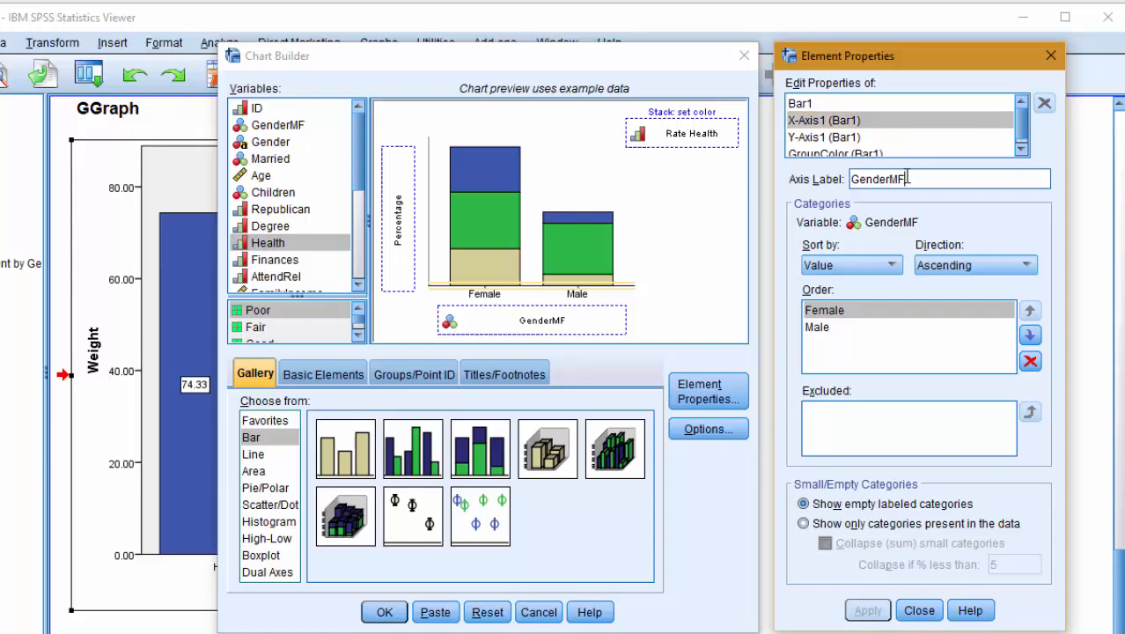
key("BackSpace")
key("BackSpace")
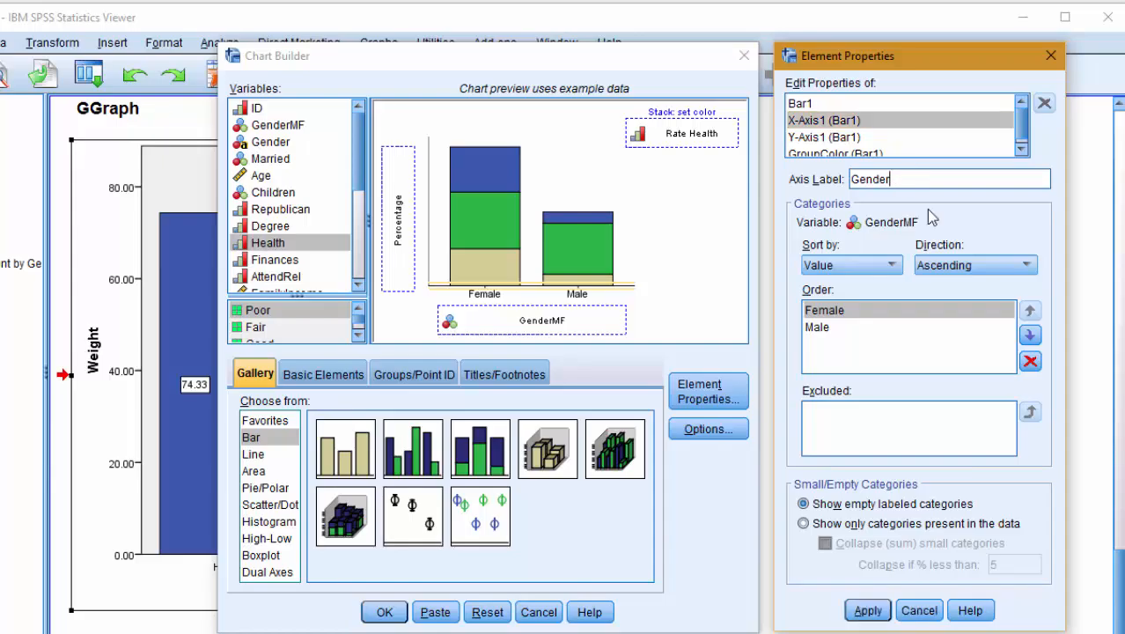
left_click(1029, 334)
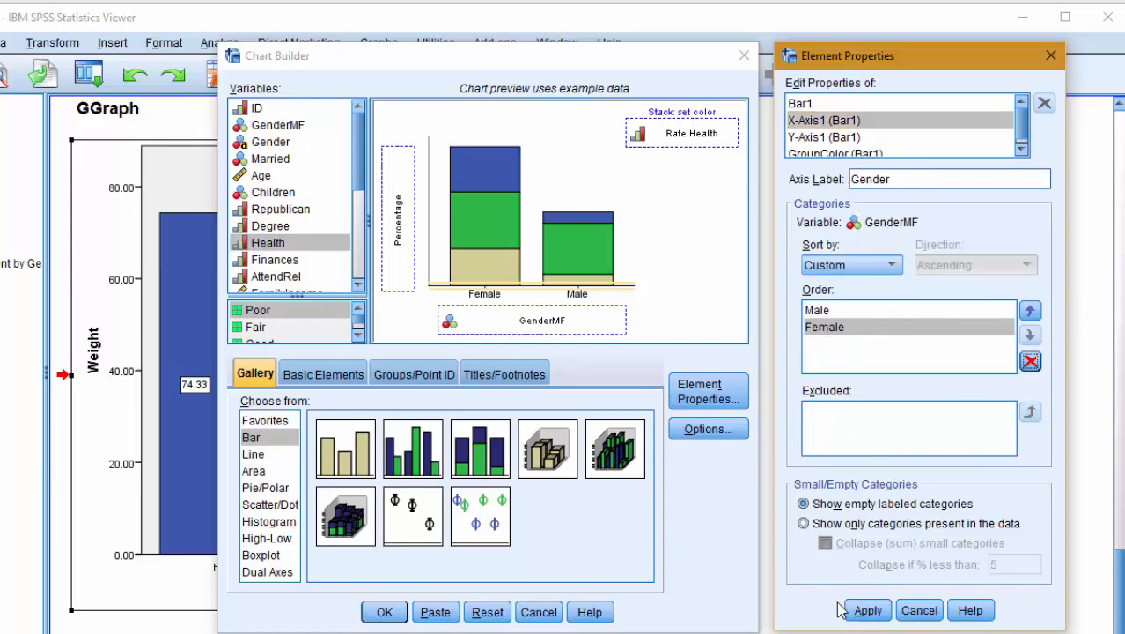
left_click(867, 609)
Set the Y-axis label to Percentage, apply it and generate the stacked bar chart.
left_click(836, 137)
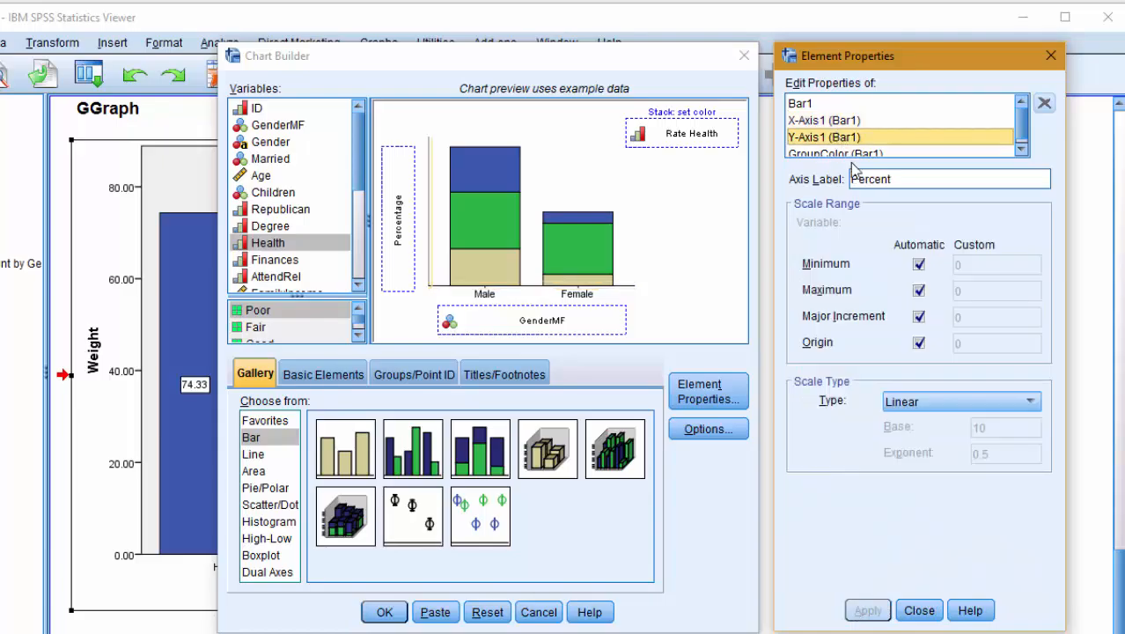
left_click(913, 179)
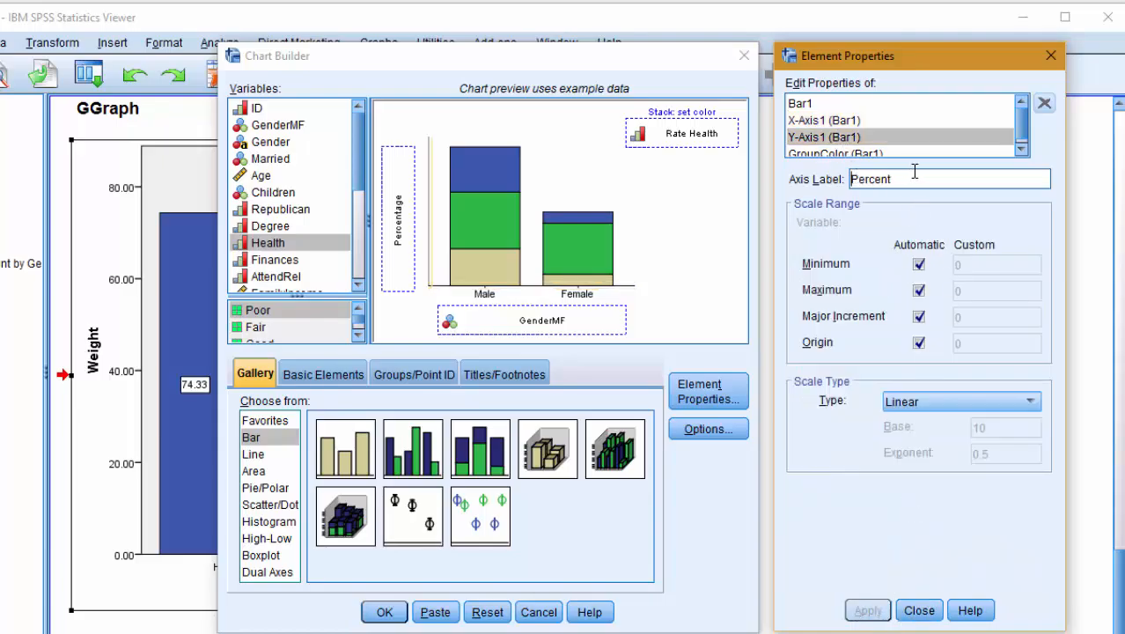
type("age")
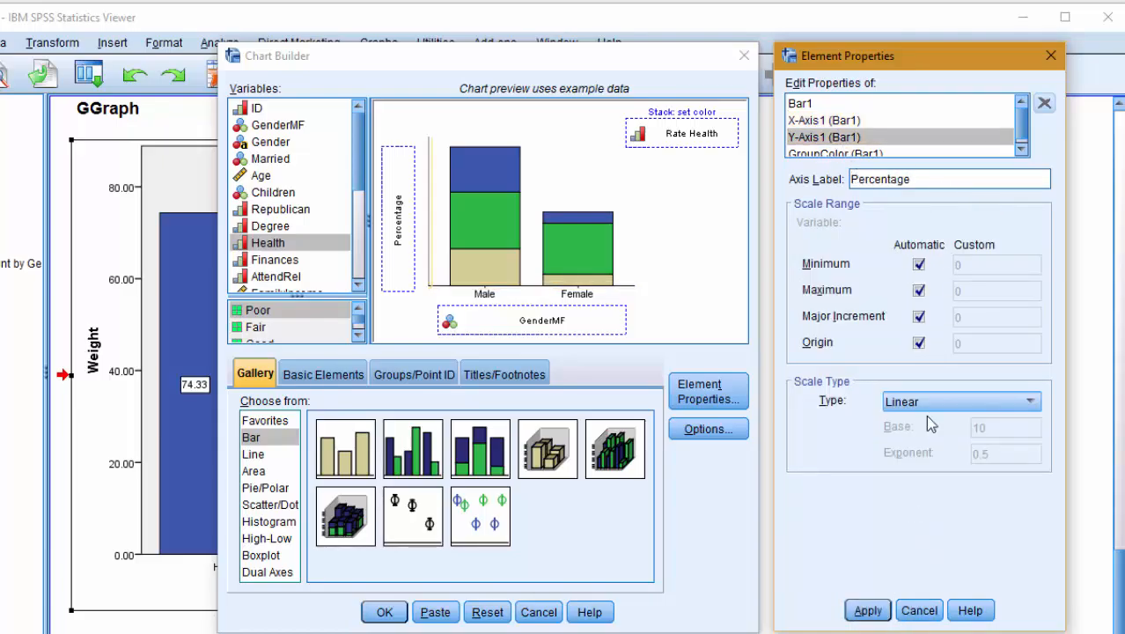
left_click(866, 610)
left_click(384, 612)
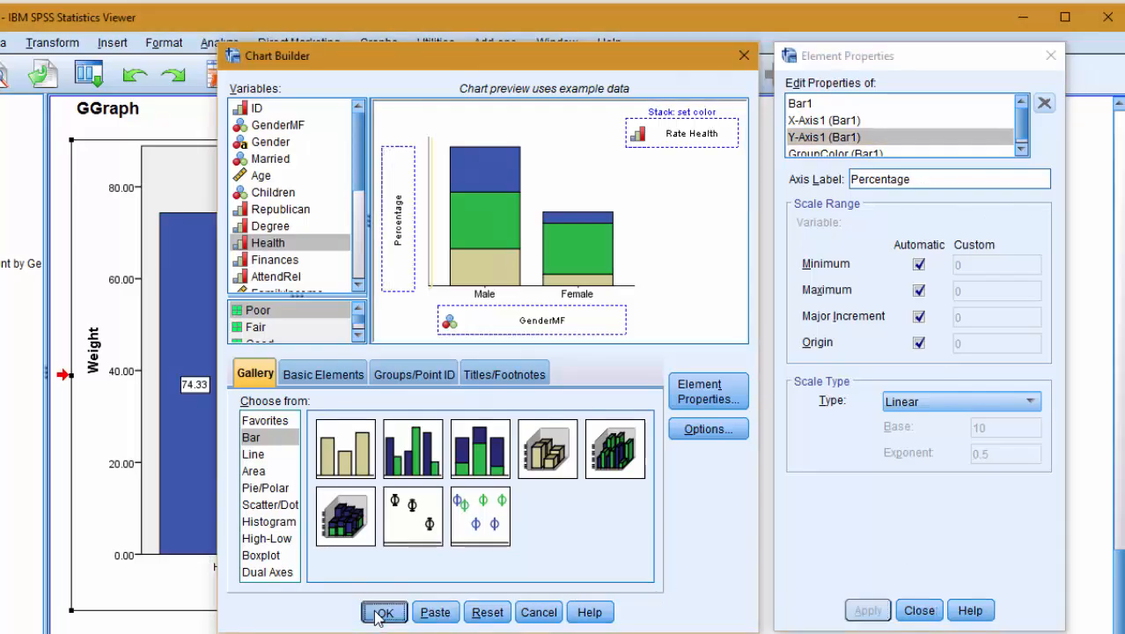
Open the new stacked bar chart in the Chart Editor, show percent data labels on its segments and close the editor.
scroll(374, 349, "down", 3)
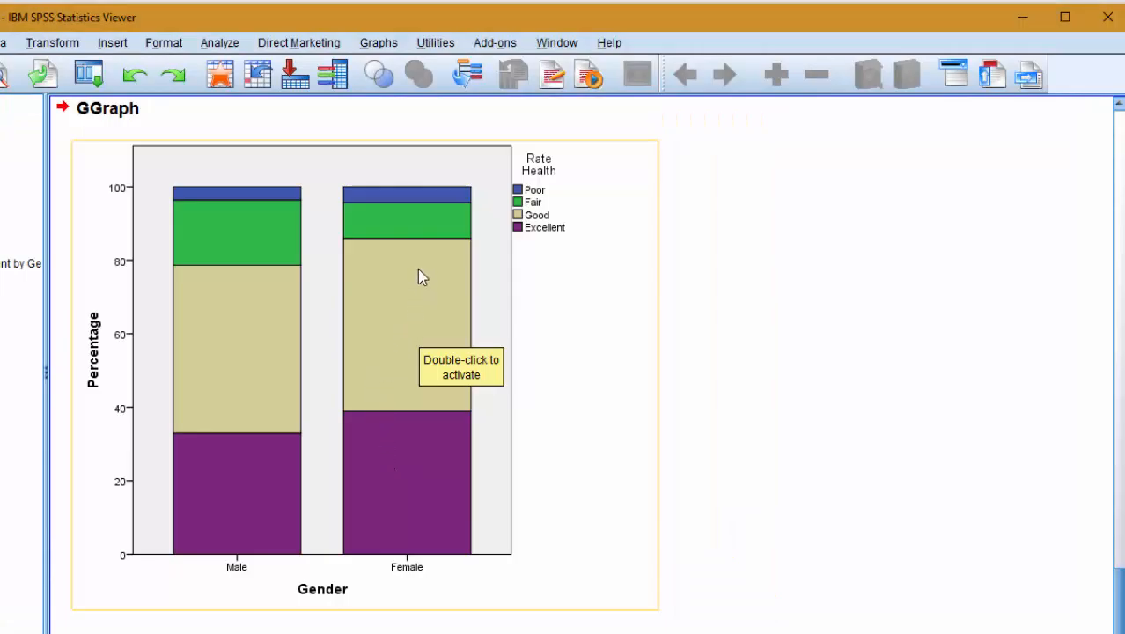
double_click(410, 313)
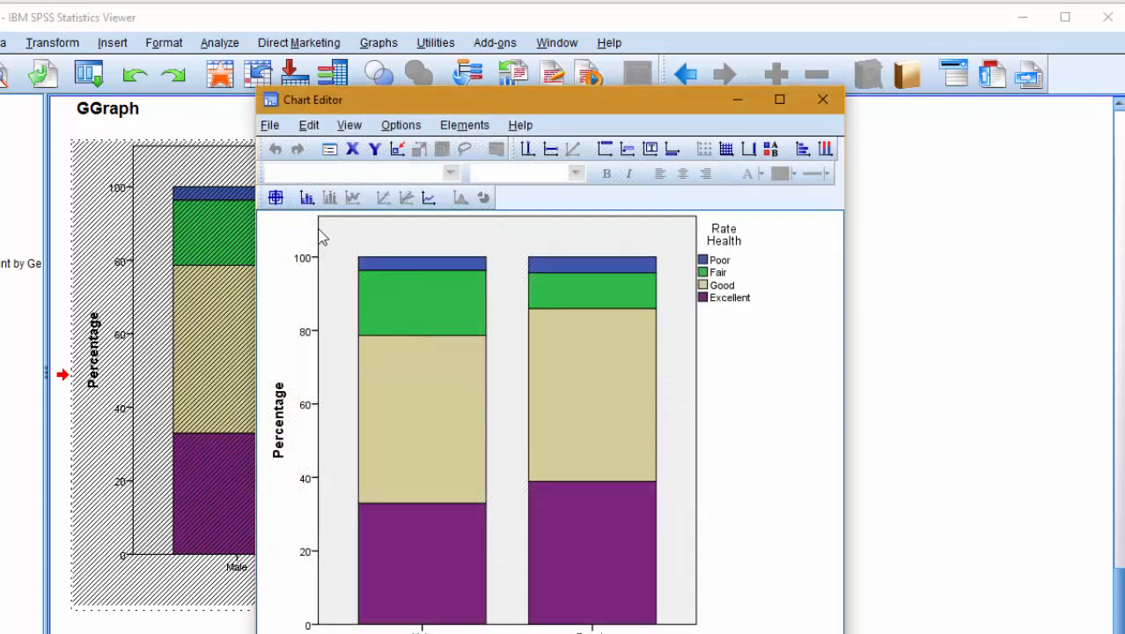
left_click(306, 197)
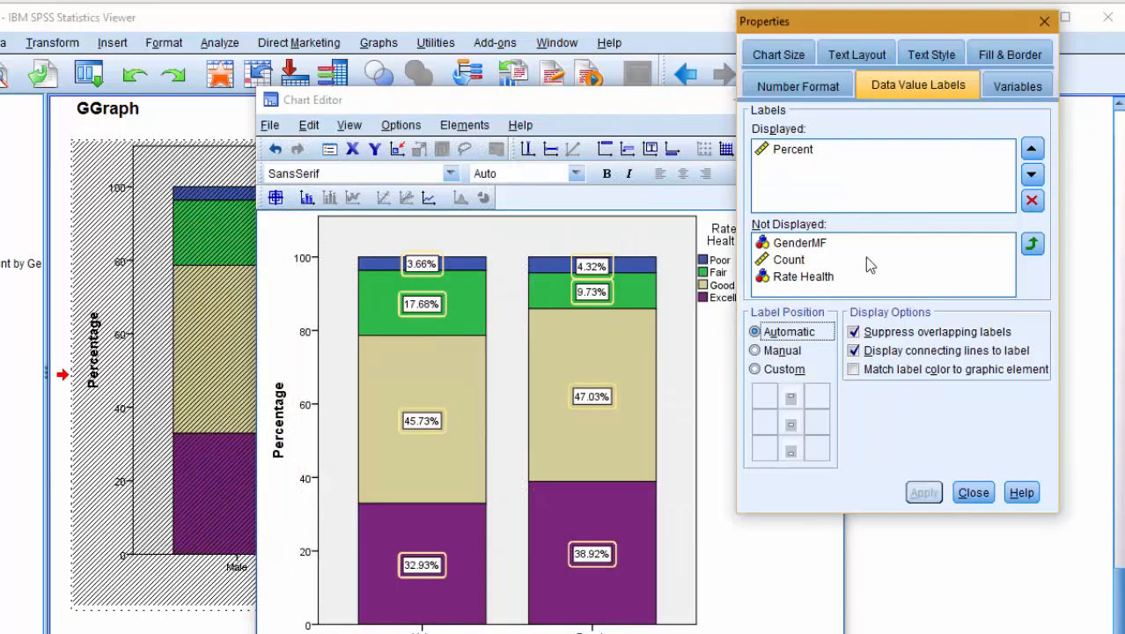
left_click(1045, 22)
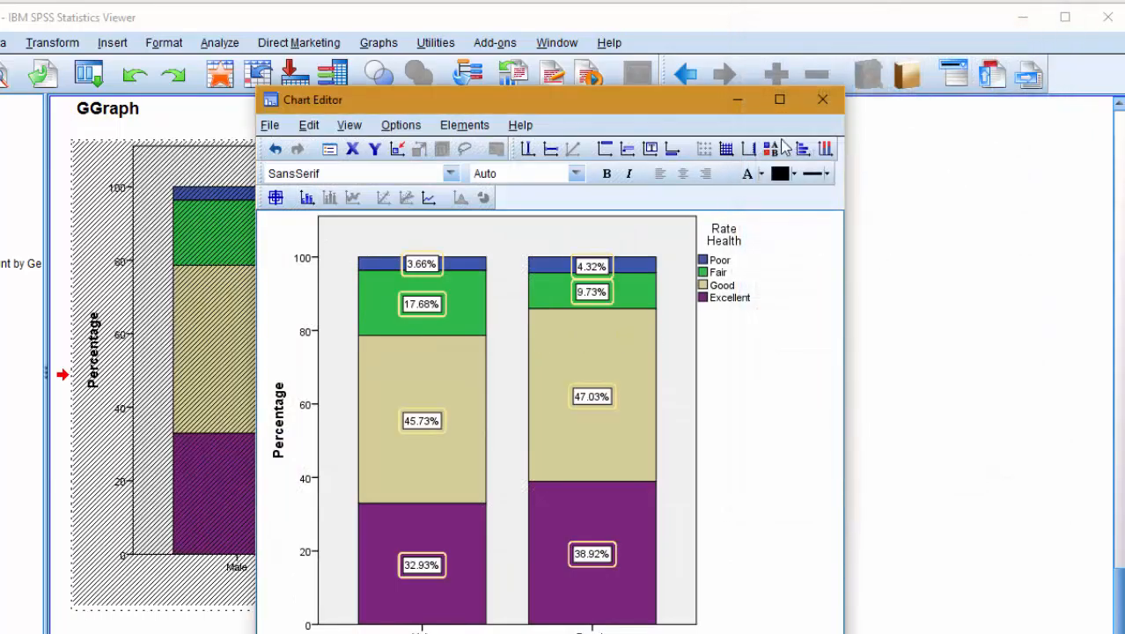
left_click(823, 101)
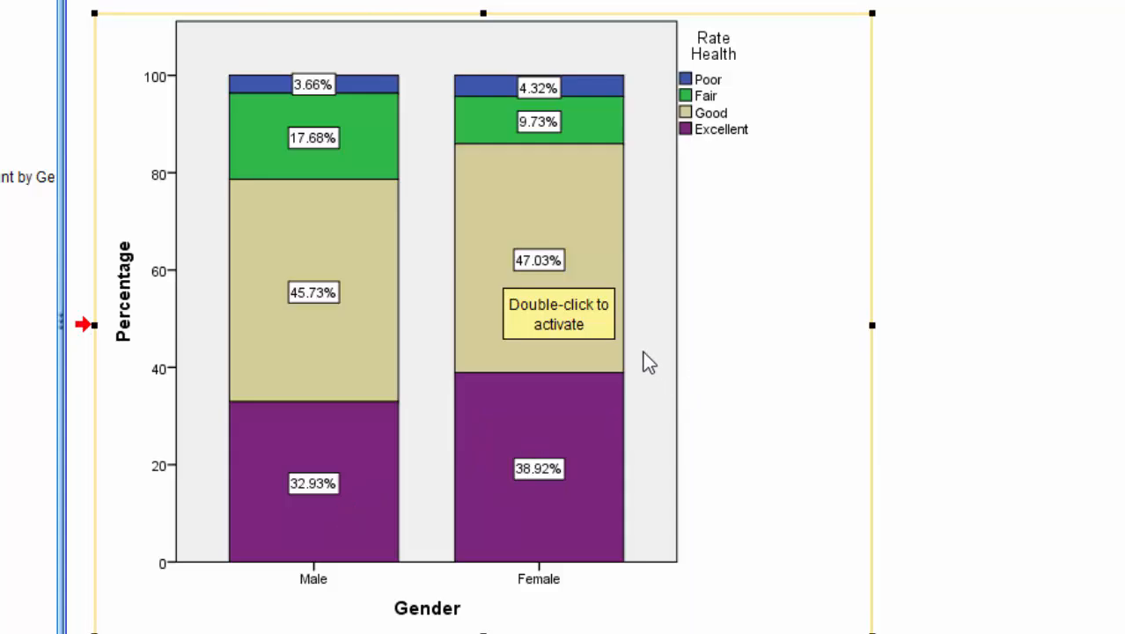
scroll(642, 361, "up", 15)
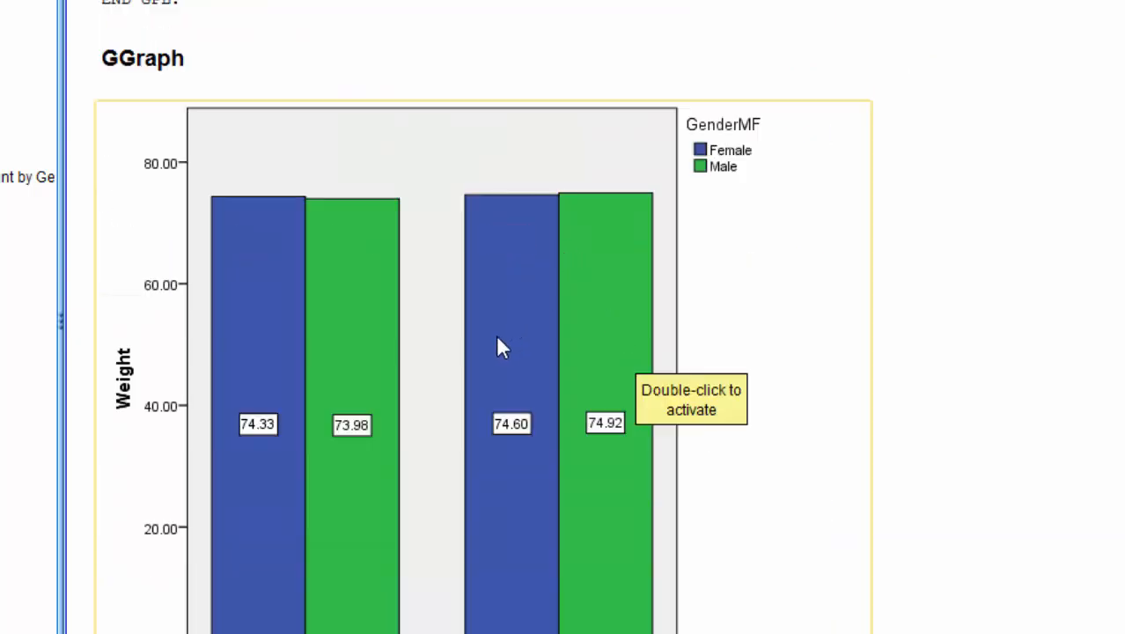
scroll(496, 334, "up", 10)
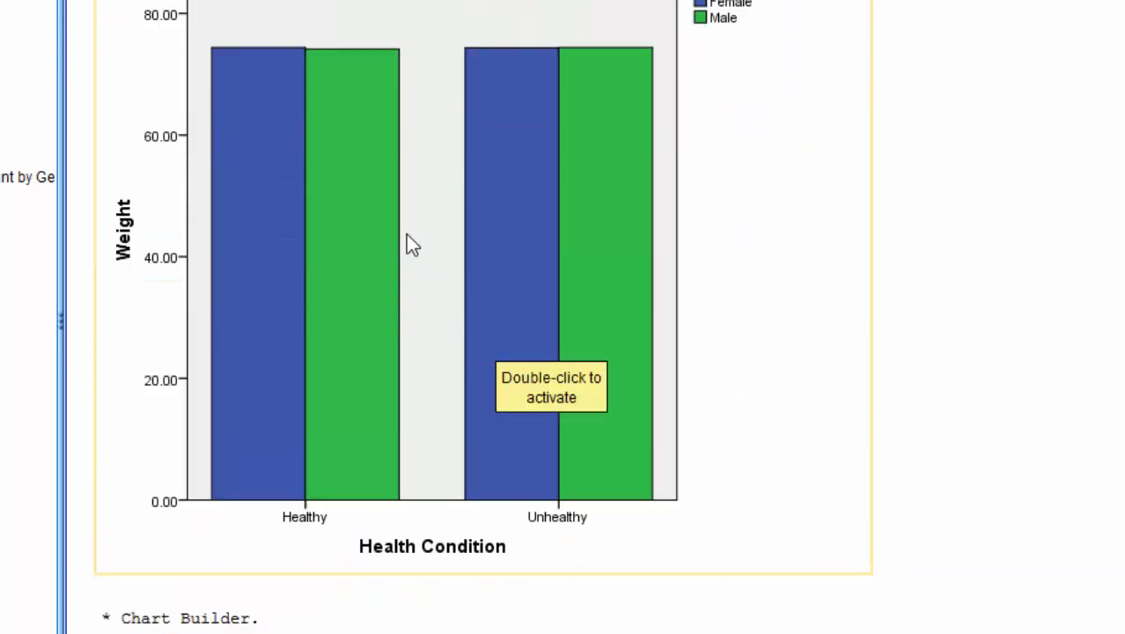
scroll(498, 253, "down", 10)
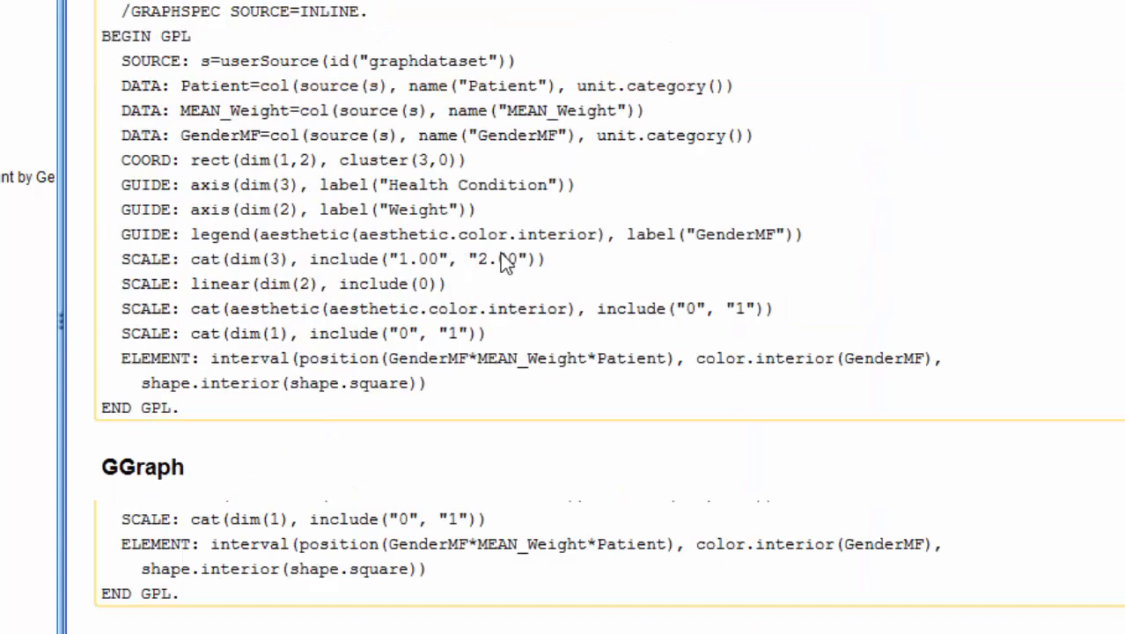